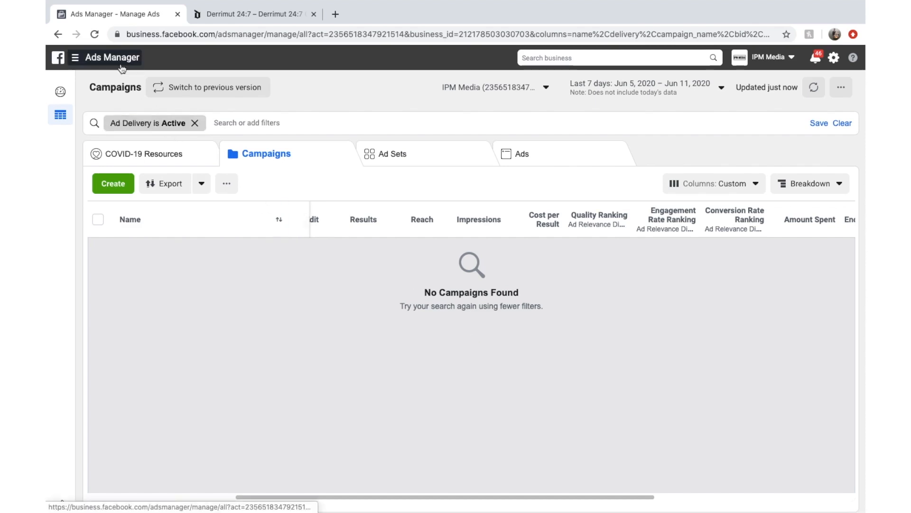
- Search the web for "facebook ads manager" in a new browser tab, and close that tab after viewing the results
{"action": "left_click", "coordinate": [335, 14]}
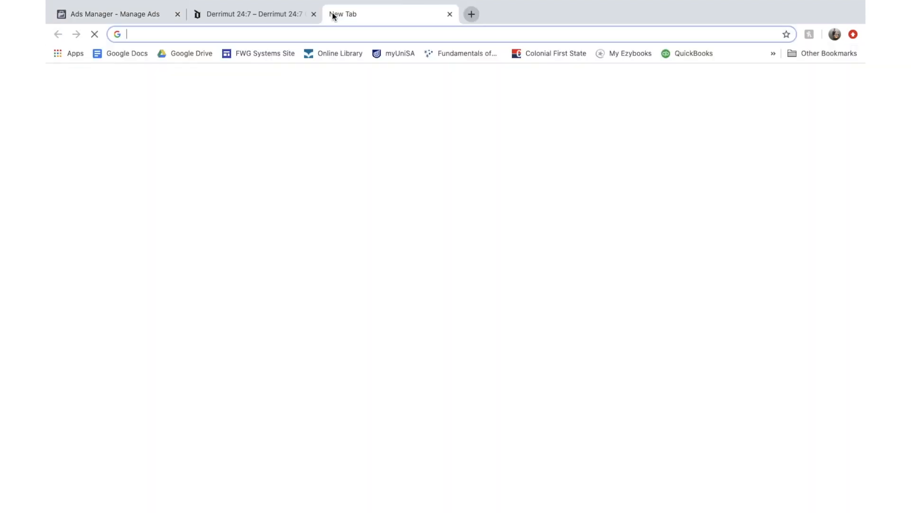
{"action": "type", "text": "facebook ad"}
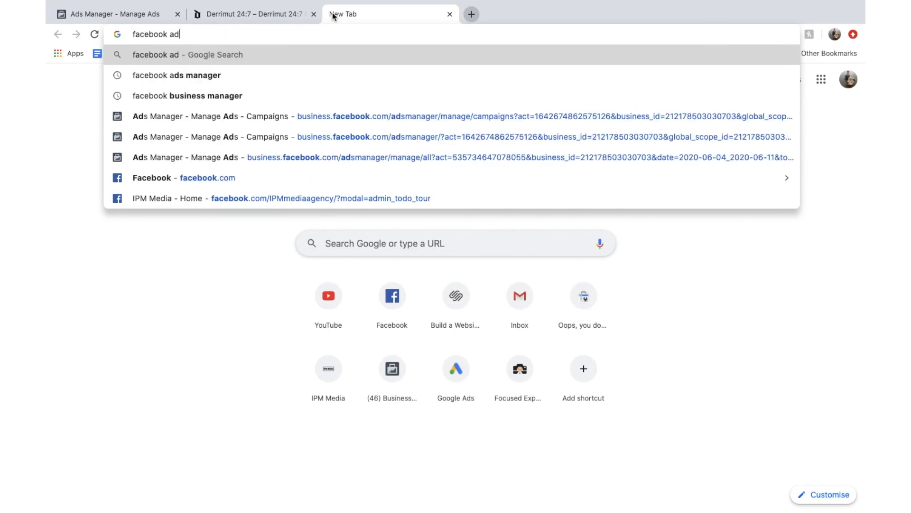
{"action": "type", "text": "s mana"}
{"action": "key", "text": "Return"}
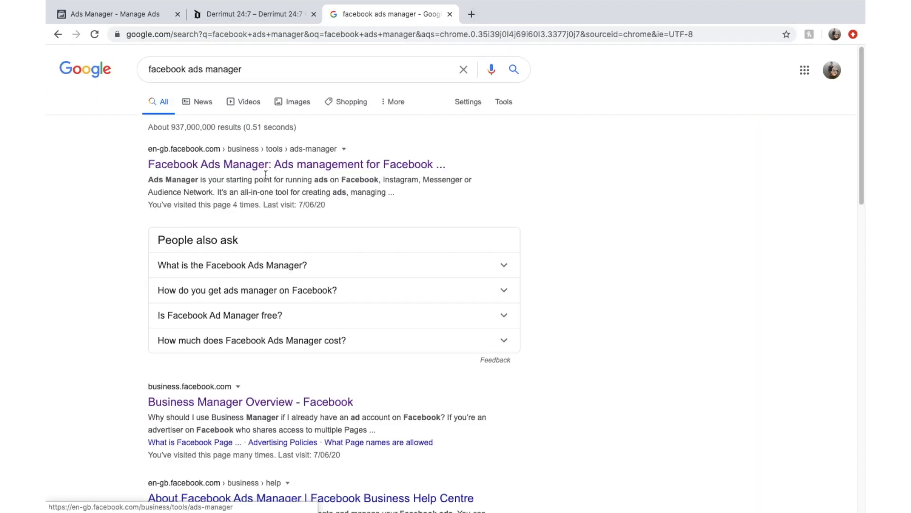
{"action": "left_click", "coordinate": [450, 14]}
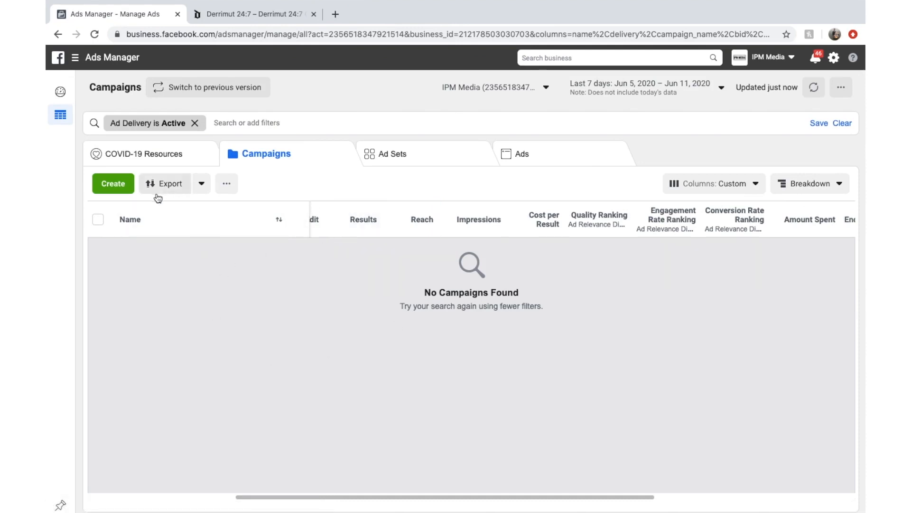
- Start a new ad campaign and choose Reach as its marketing objective
{"action": "left_click", "coordinate": [123, 189]}
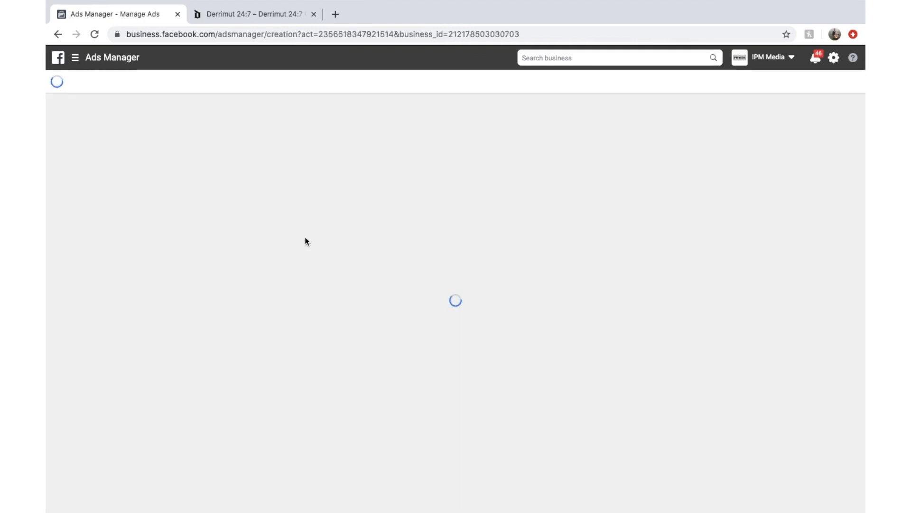
{"action": "scroll", "coordinate": [499, 257], "scroll_direction": "down", "scroll_amount": 1}
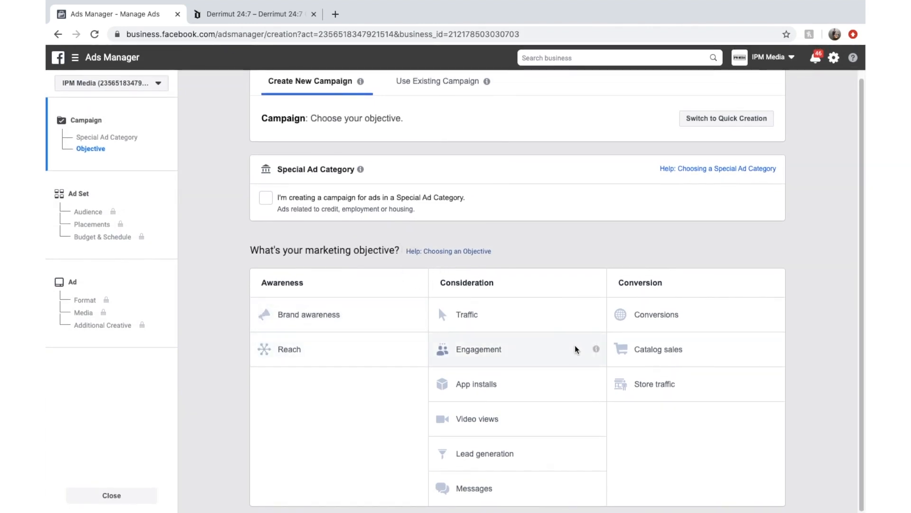
{"action": "mouse_move", "coordinate": [544, 314]}
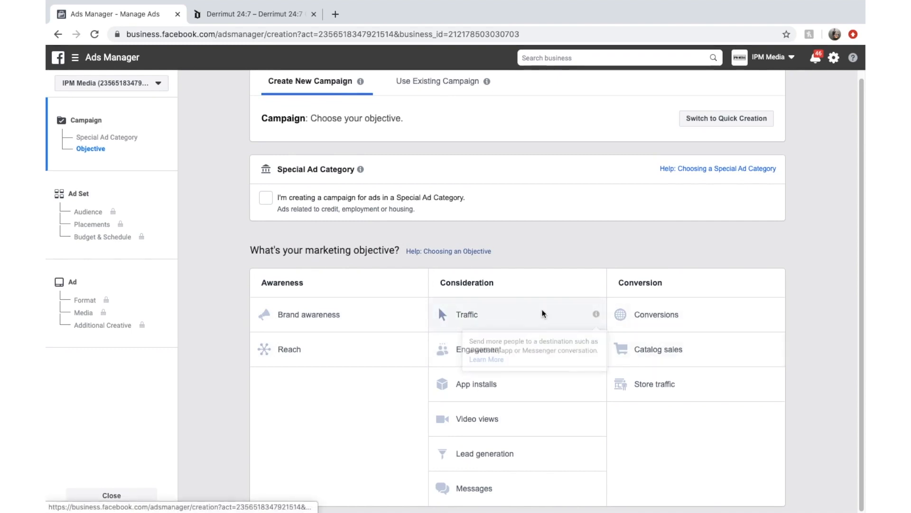
{"action": "mouse_move", "coordinate": [597, 317]}
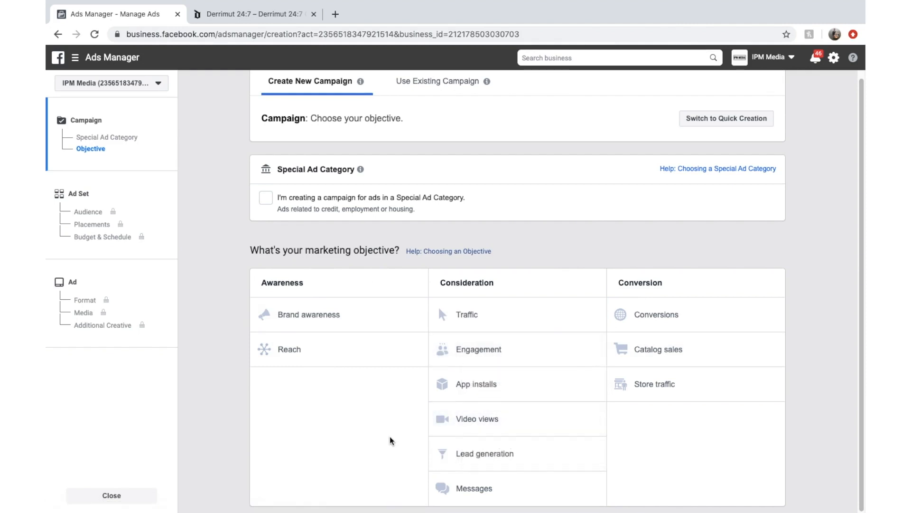
{"action": "left_click", "coordinate": [344, 355]}
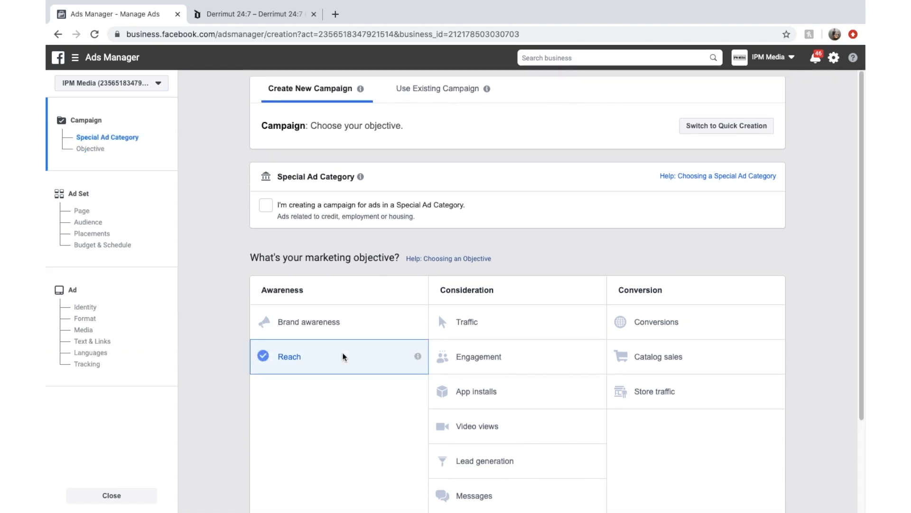
- Name the campaign "Gym Lead Generation" and continue to the ad set settings
{"action": "scroll", "coordinate": [343, 356], "scroll_direction": "down", "scroll_amount": 3}
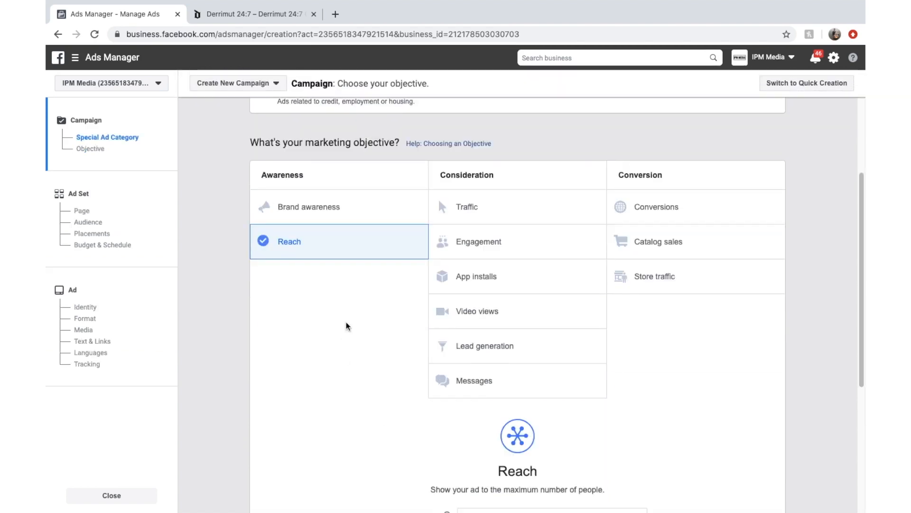
{"action": "scroll", "coordinate": [358, 365], "scroll_direction": "down", "scroll_amount": 5}
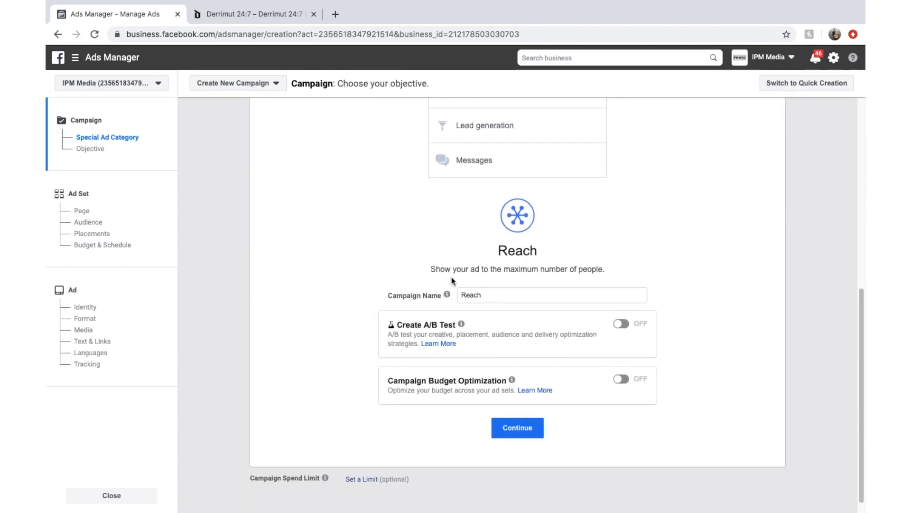
{"action": "left_click", "coordinate": [494, 294]}
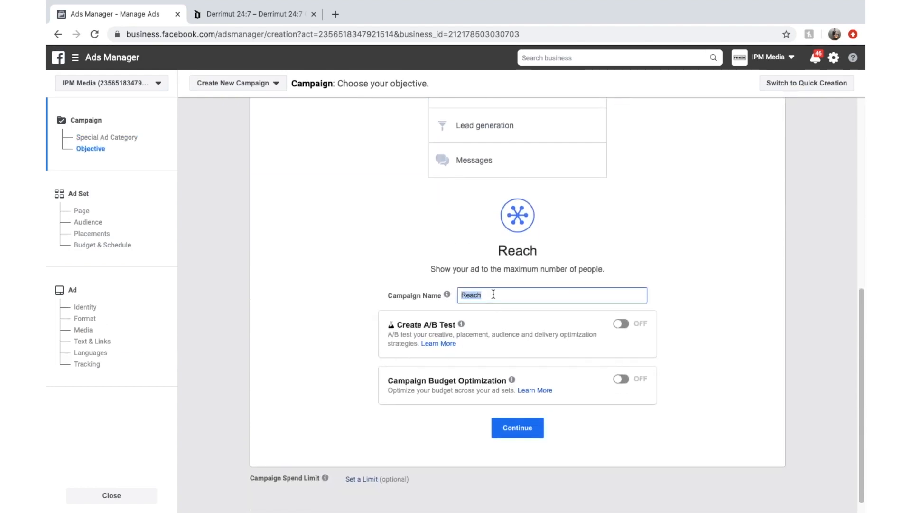
{"action": "type", "text": "Gym Lead Generation"}
{"action": "left_click", "coordinate": [515, 427]}
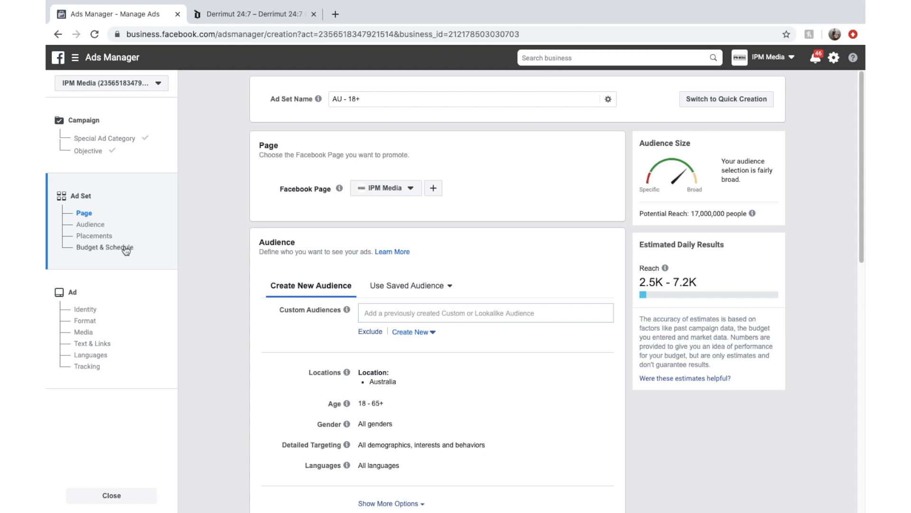
- Rename the ad set as "Gym People Adelaide"
{"action": "left_click", "coordinate": [360, 102]}
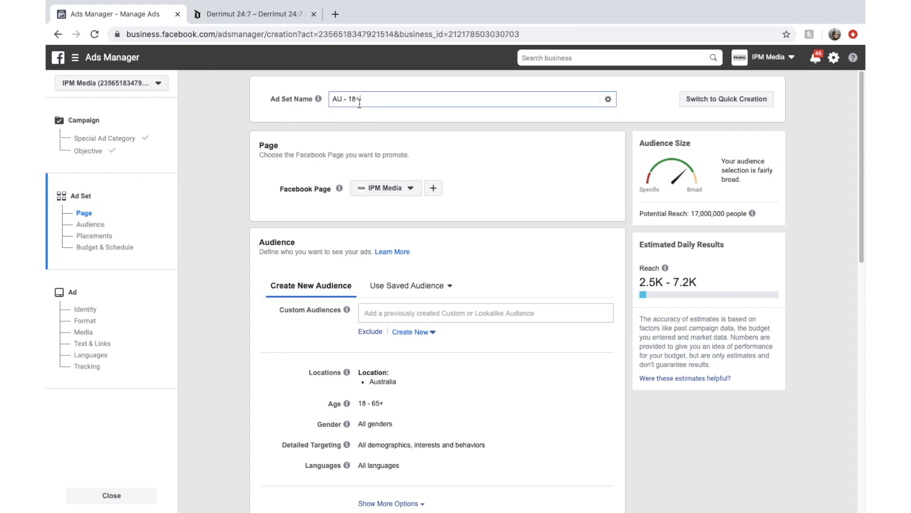
{"action": "key", "text": "super+a"}
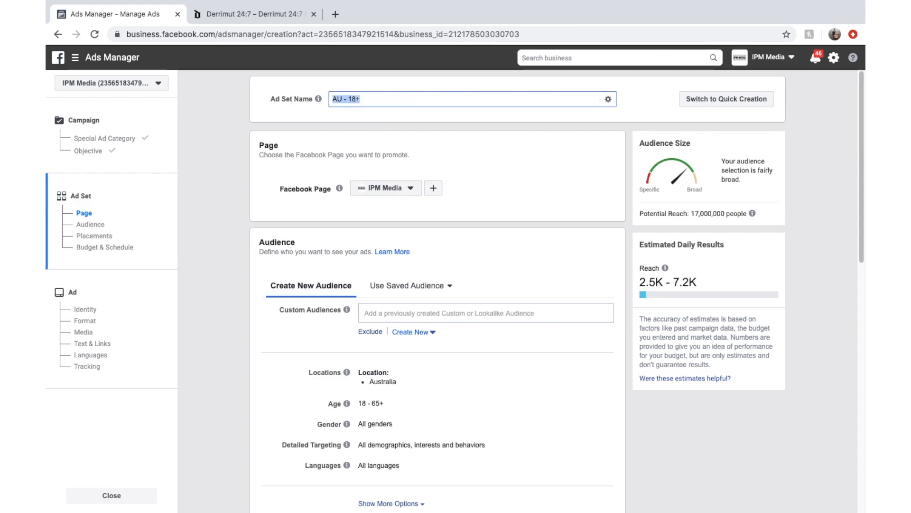
{"action": "type", "text": "Gym People Adelaide"}
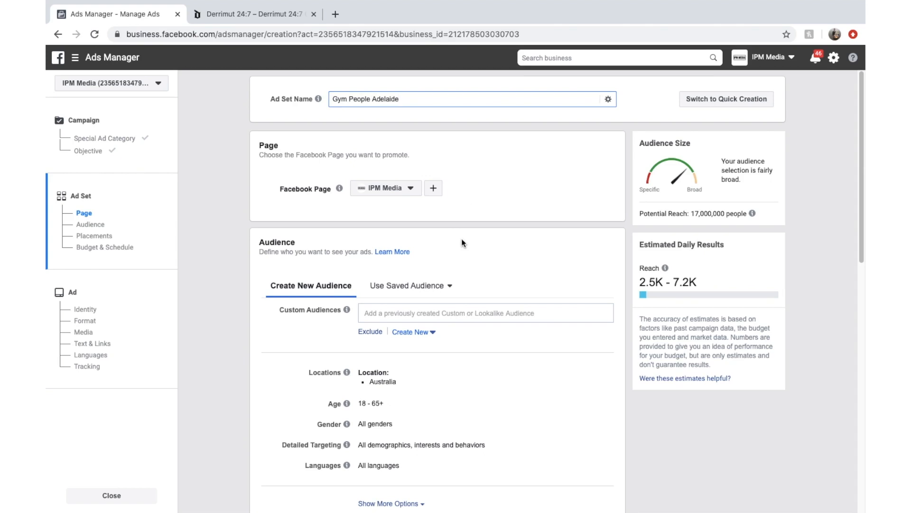
- Open the new audience's locations for editing and remove Australia from them
{"action": "scroll", "coordinate": [471, 241], "scroll_direction": "down", "scroll_amount": 1}
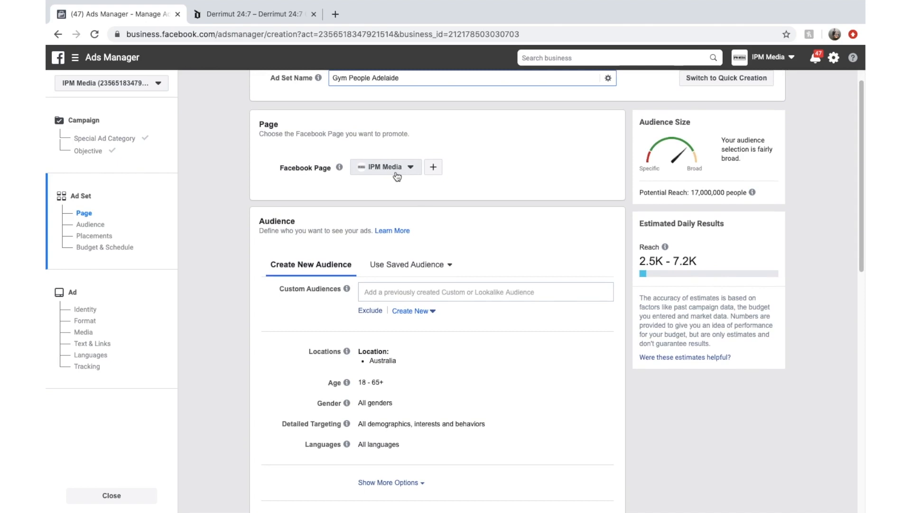
{"action": "scroll", "coordinate": [437, 290], "scroll_direction": "down", "scroll_amount": 2}
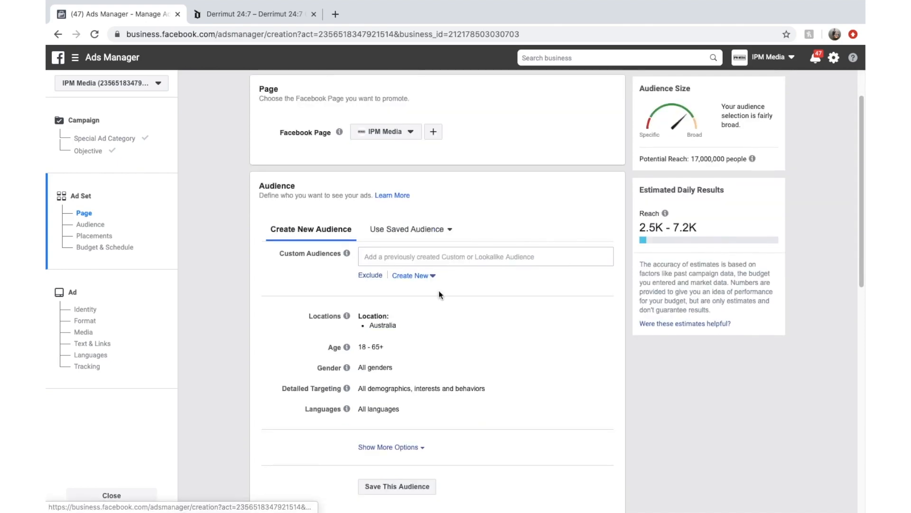
{"action": "scroll", "coordinate": [514, 281], "scroll_direction": "down", "scroll_amount": 1}
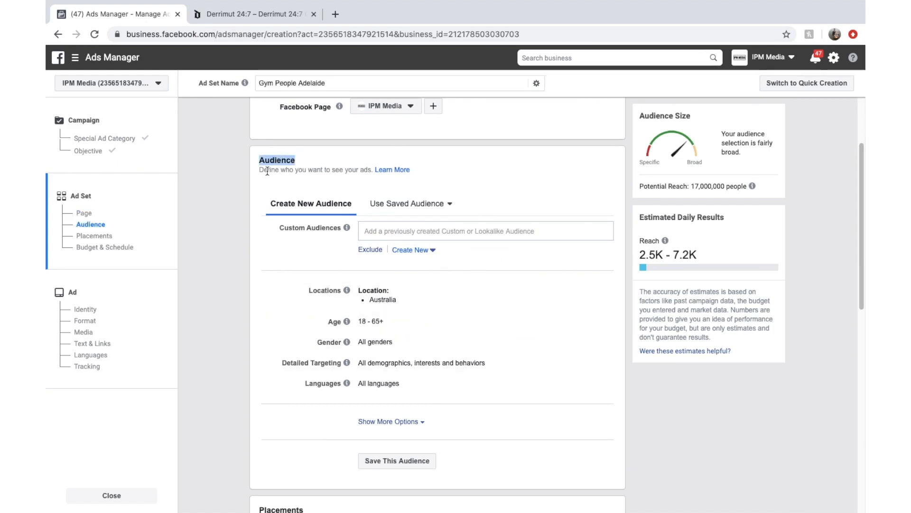
{"action": "left_click_drag", "start_coordinate": [259, 170], "coordinate": [374, 172]}
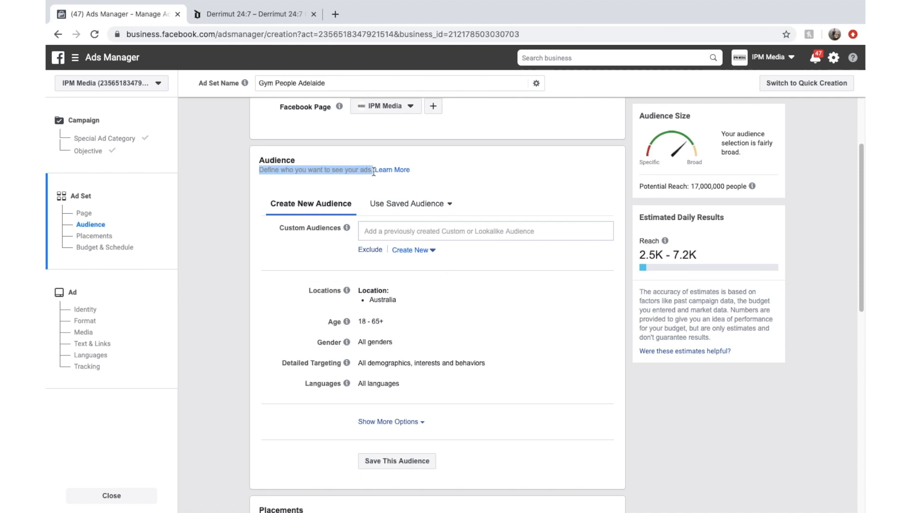
{"action": "left_click", "coordinate": [519, 176]}
{"action": "scroll", "coordinate": [491, 246], "scroll_direction": "down", "scroll_amount": 1}
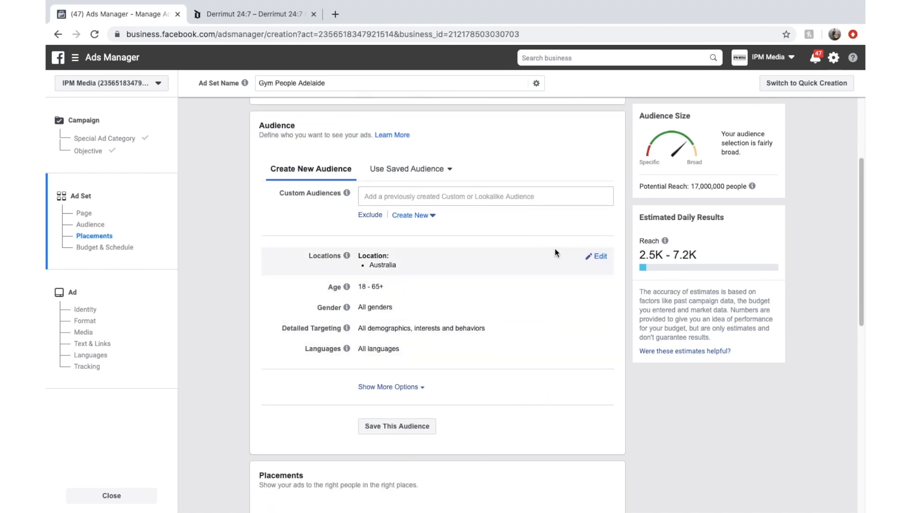
{"action": "left_click", "coordinate": [600, 257]}
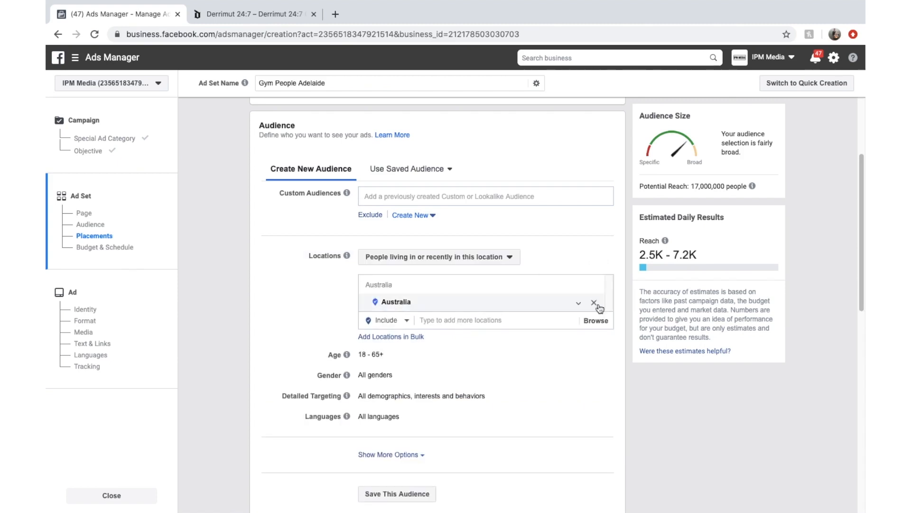
{"action": "left_click", "coordinate": [594, 303]}
- Include the suburb Norwood, South Australia, Australia as the audience's location
{"action": "left_click", "coordinate": [490, 332]}
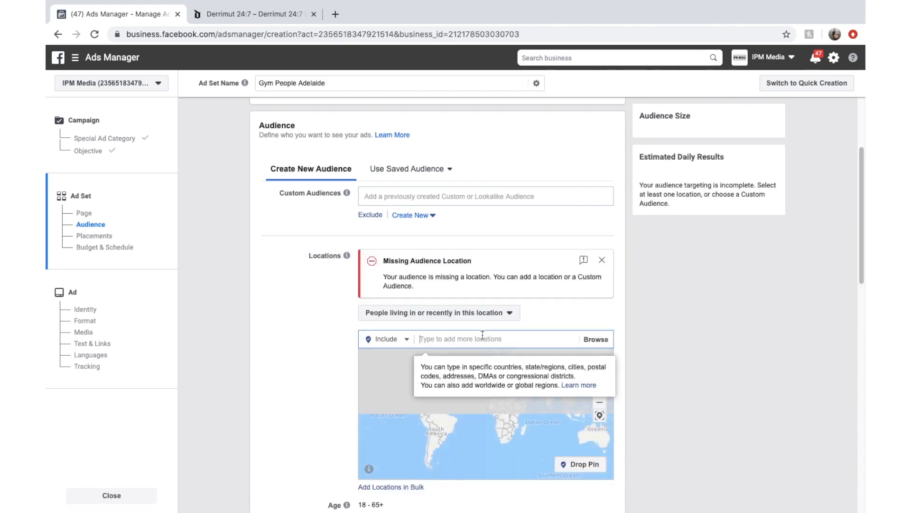
{"action": "type", "text": "Adelaide"}
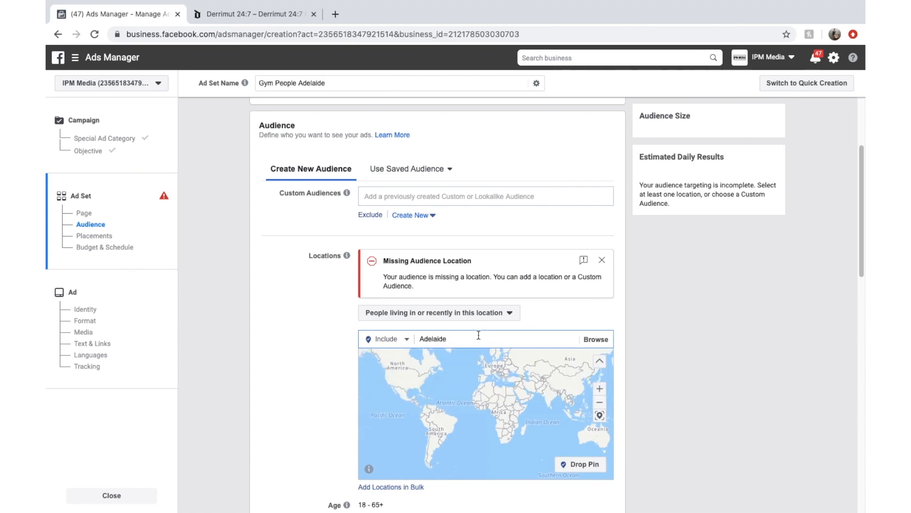
{"action": "double_click", "coordinate": [444, 339]}
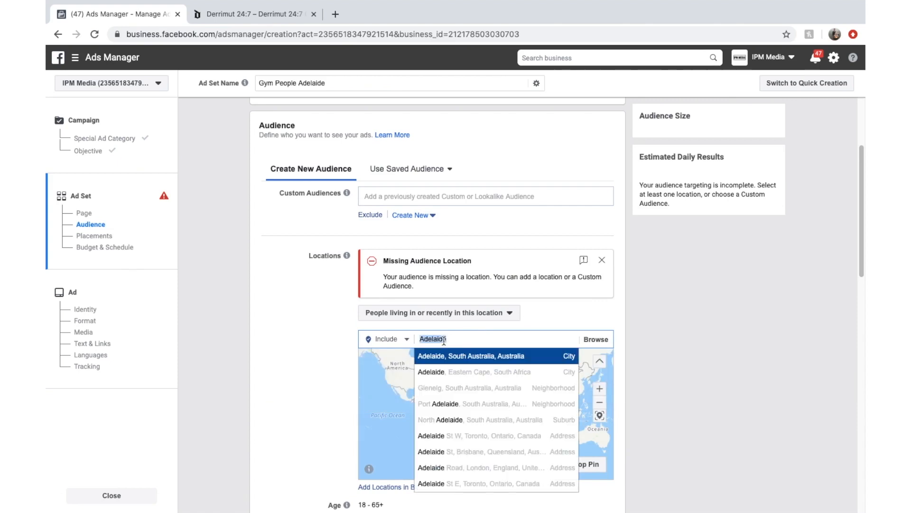
{"action": "type", "text": "Norwood"}
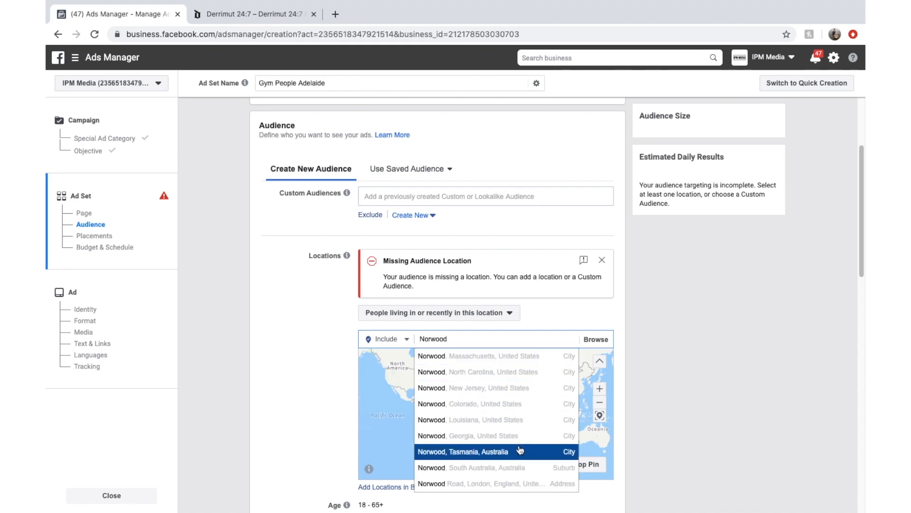
{"action": "left_click", "coordinate": [516, 466]}
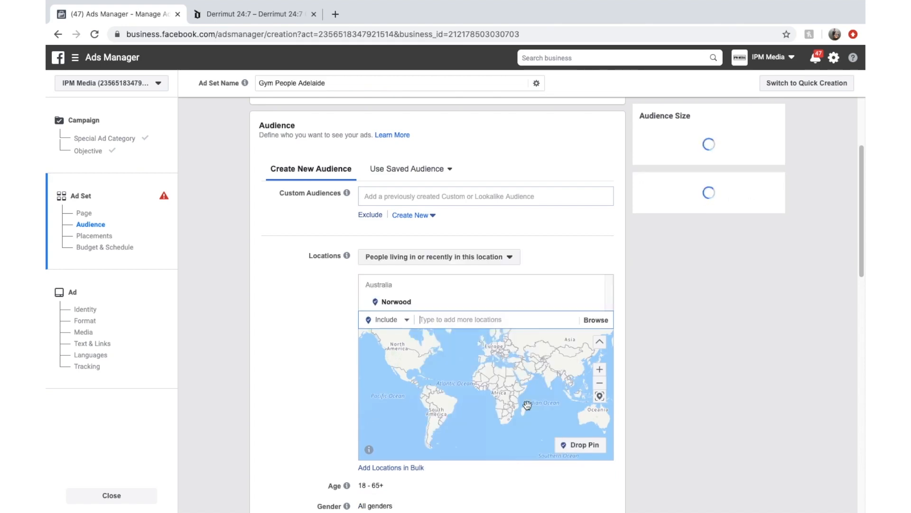
- Examine the targeted area around the Norwood pin near Adelaide on the audience location map
{"action": "left_click", "coordinate": [599, 369]}
{"action": "scroll", "coordinate": [509, 400], "scroll_direction": "up", "scroll_amount": 3}
{"action": "left_click_drag", "start_coordinate": [513, 407], "coordinate": [387, 366]}
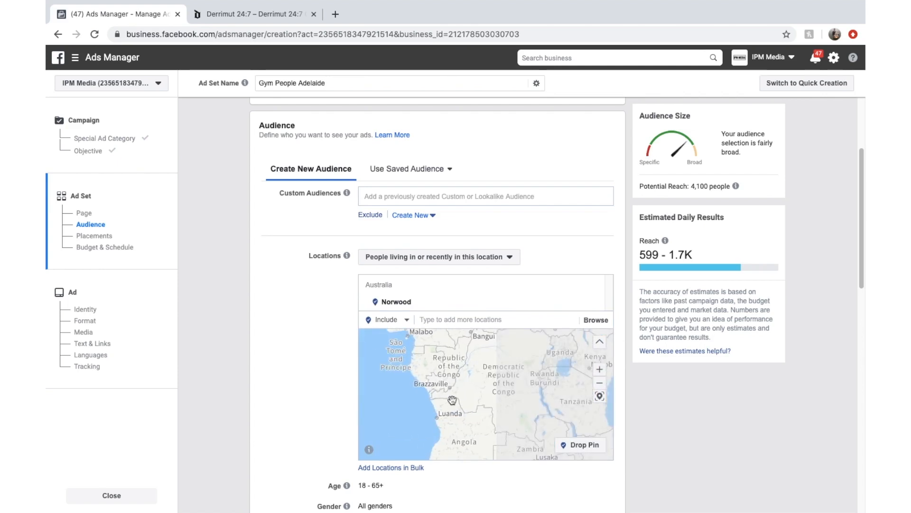
{"action": "left_click_drag", "start_coordinate": [530, 424], "coordinate": [399, 337]}
{"action": "left_click_drag", "start_coordinate": [543, 372], "coordinate": [396, 317]}
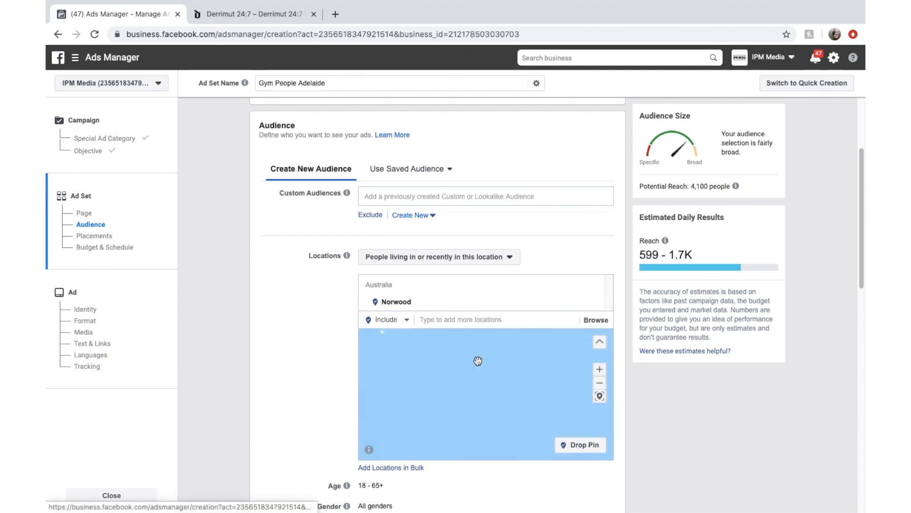
{"action": "left_click_drag", "start_coordinate": [478, 360], "coordinate": [360, 312]}
{"action": "left_click_drag", "start_coordinate": [482, 378], "coordinate": [425, 375]}
{"action": "left_click_drag", "start_coordinate": [543, 350], "coordinate": [395, 385]}
{"action": "double_click", "coordinate": [480, 400]}
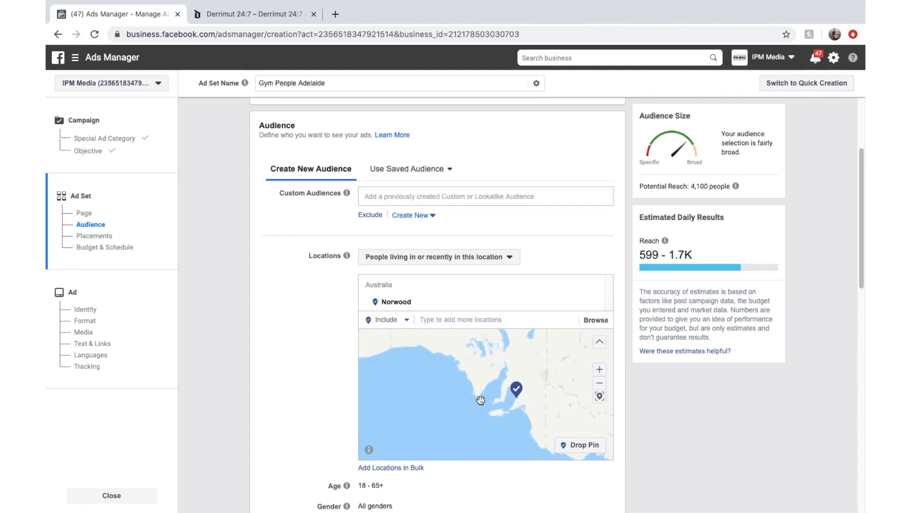
{"action": "double_click", "coordinate": [537, 403]}
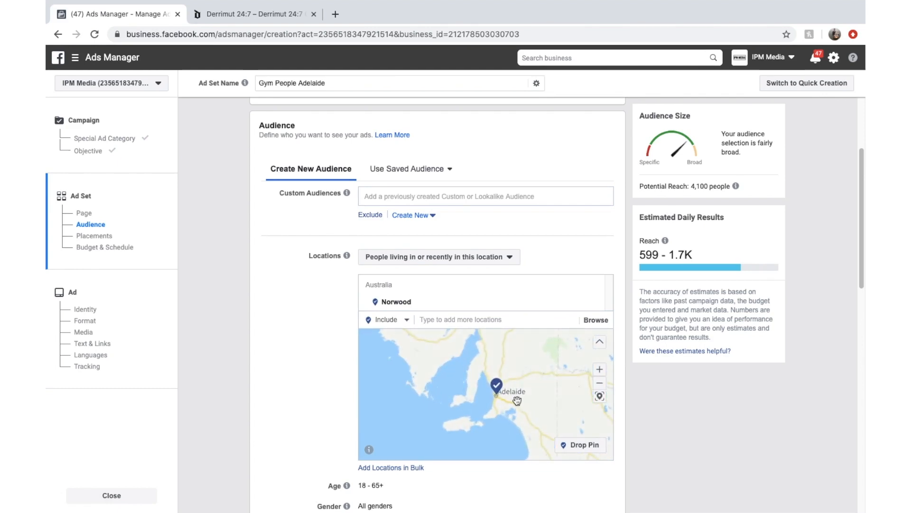
{"action": "double_click", "coordinate": [516, 401]}
{"action": "double_click", "coordinate": [479, 400]}
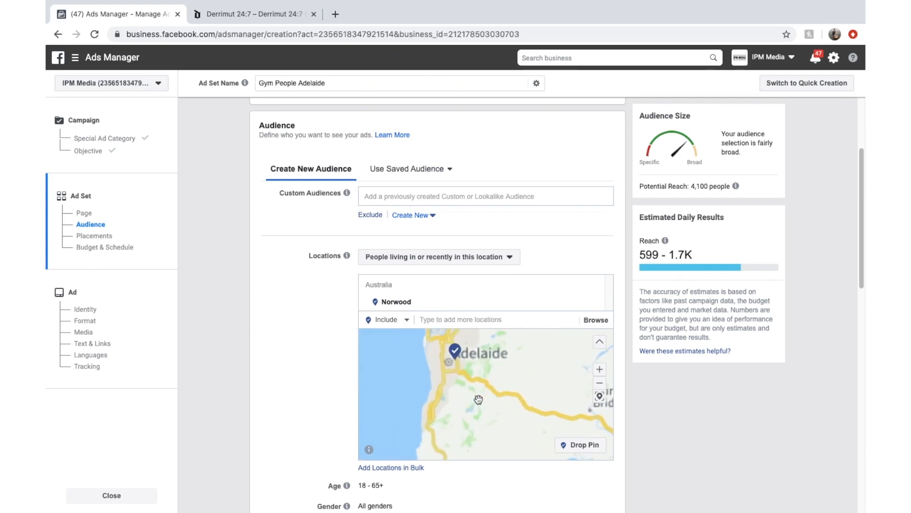
{"action": "left_click_drag", "start_coordinate": [460, 381], "coordinate": [478, 402]}
{"action": "double_click", "coordinate": [483, 387]}
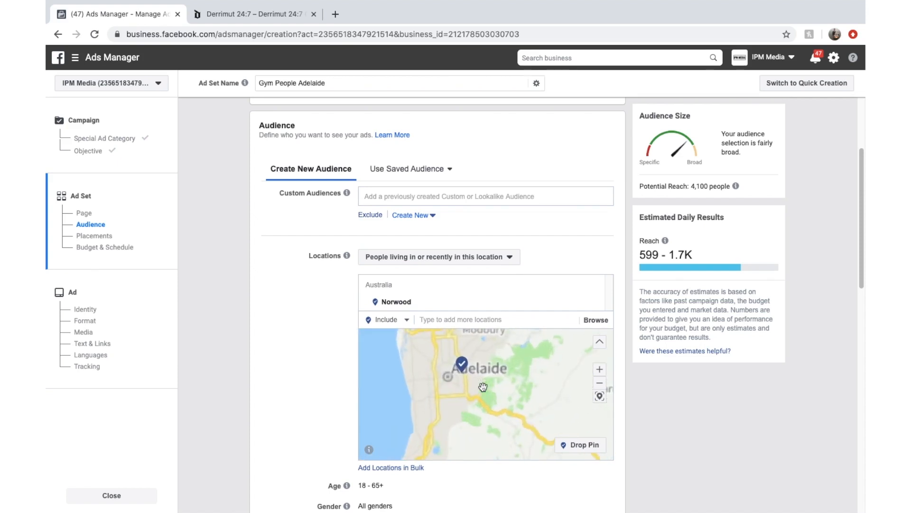
{"action": "double_click", "coordinate": [471, 380]}
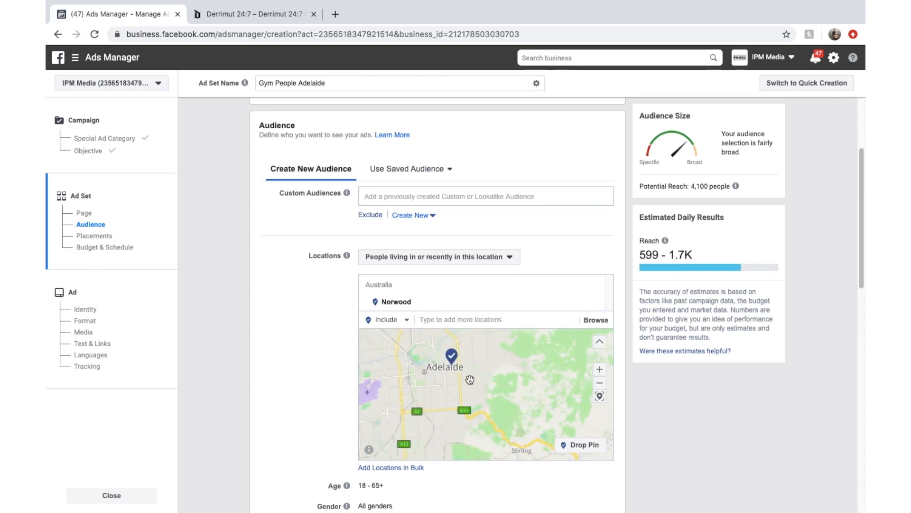
{"action": "left_click_drag", "start_coordinate": [470, 380], "coordinate": [507, 418]}
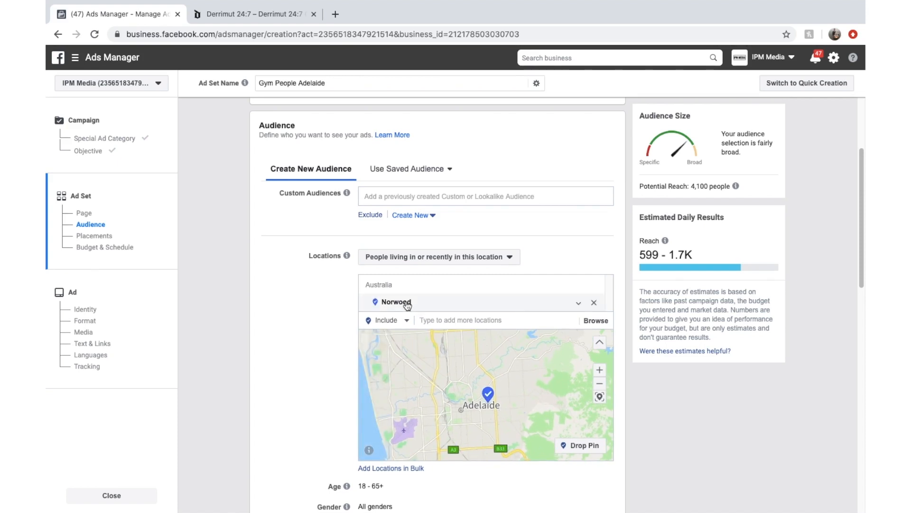
- Remove Norwood from the audience locations and drop a pin on the map just east of central Adelaide instead
{"action": "left_click", "coordinate": [578, 303]}
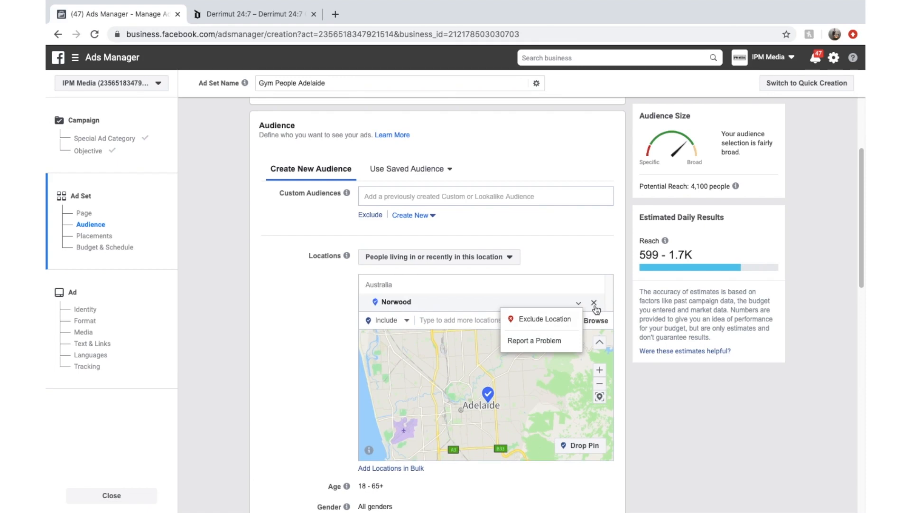
{"action": "left_click", "coordinate": [594, 303]}
{"action": "scroll", "coordinate": [499, 430], "scroll_direction": "up", "scroll_amount": 2}
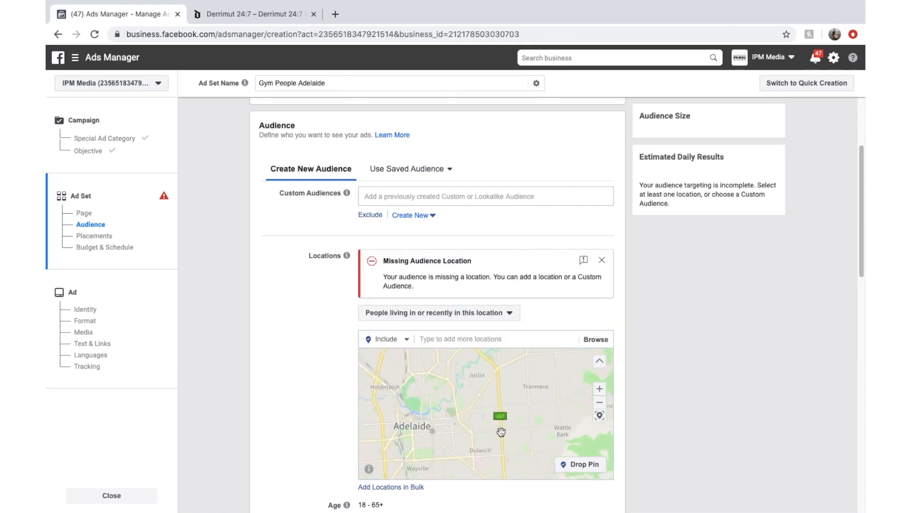
{"action": "left_click_drag", "start_coordinate": [501, 431], "coordinate": [501, 404]}
{"action": "left_click", "coordinate": [582, 463]}
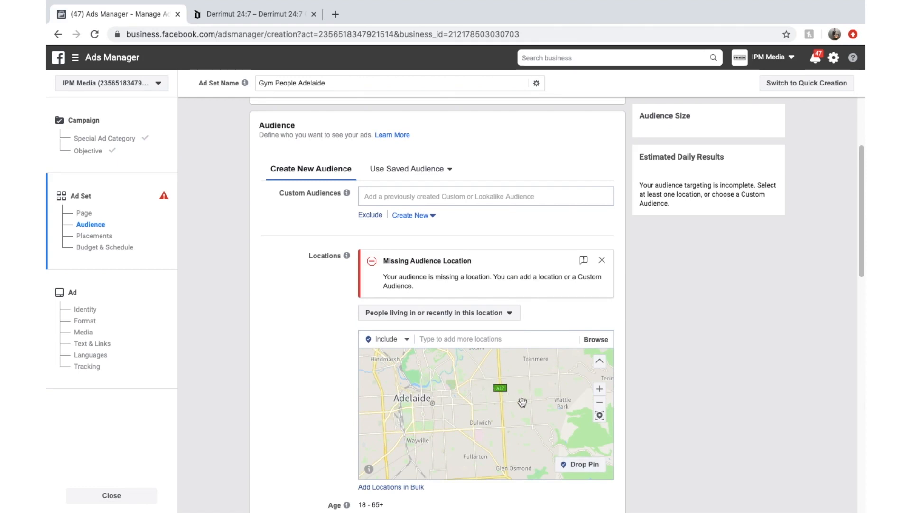
{"action": "left_click", "coordinate": [490, 387]}
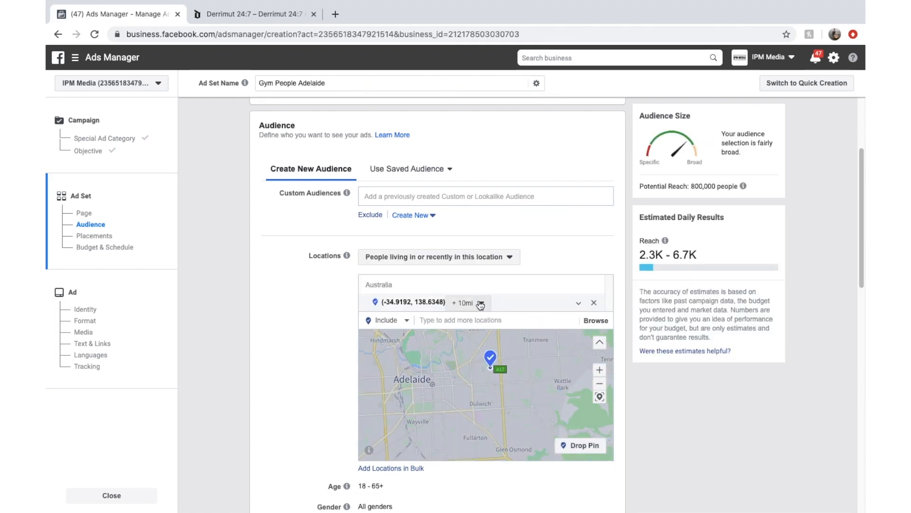
- Reduce the radius around the dropped pin to 2 mi and target only people living in this location
{"action": "left_click", "coordinate": [468, 303]}
{"action": "left_click_drag", "start_coordinate": [463, 340], "coordinate": [460, 340]}
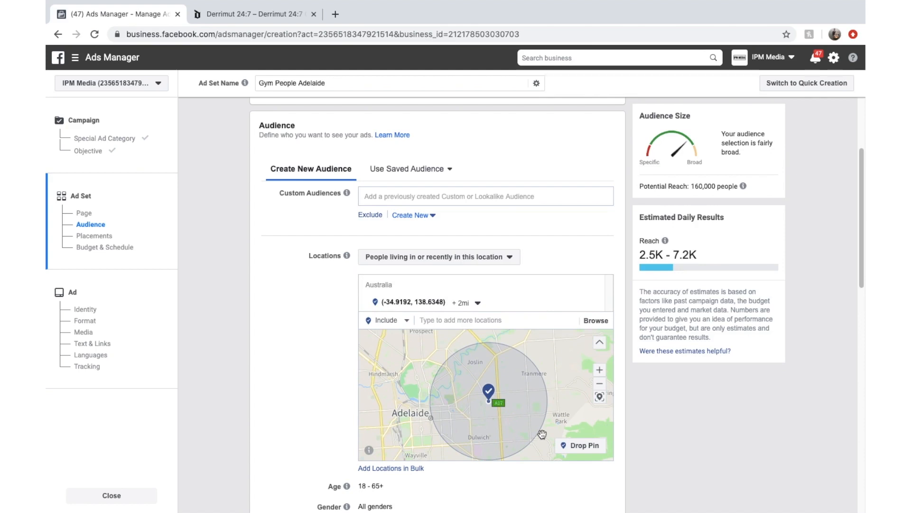
{"action": "scroll", "coordinate": [528, 422], "scroll_direction": "up", "scroll_amount": 2}
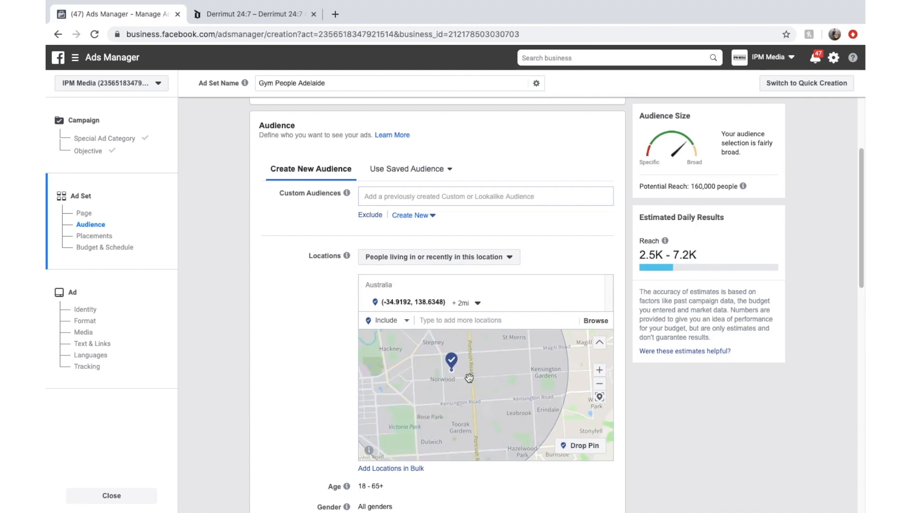
{"action": "left_click_drag", "start_coordinate": [488, 398], "coordinate": [533, 404]}
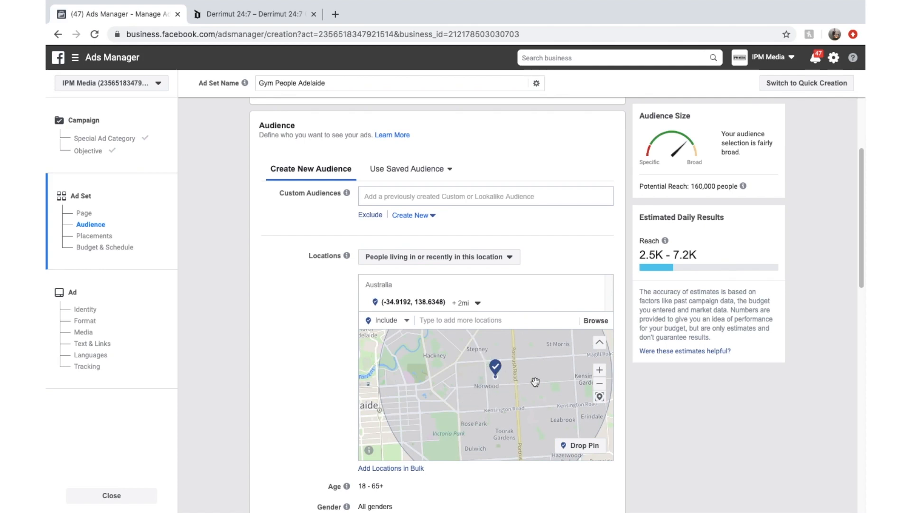
{"action": "left_click", "coordinate": [505, 260]}
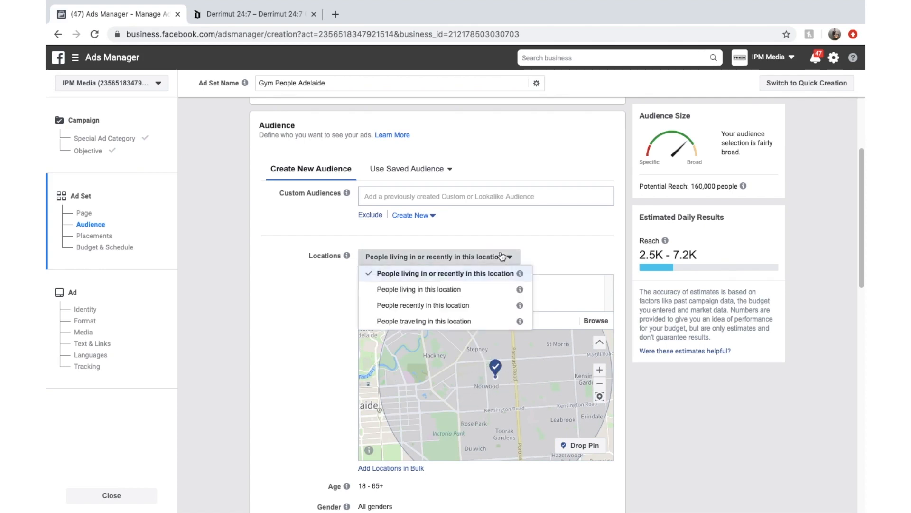
{"action": "left_click", "coordinate": [455, 289]}
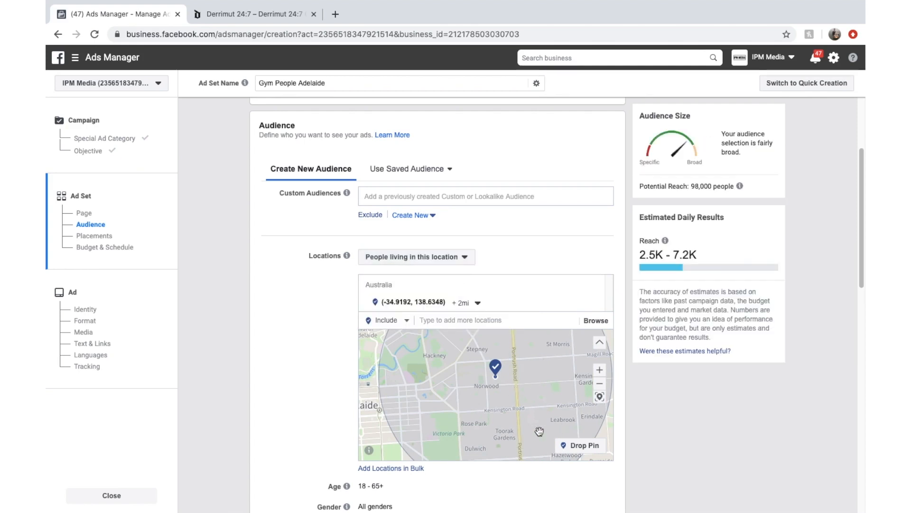
- Open the audience's age range for editing and look through the minimum age choices
{"action": "scroll", "coordinate": [295, 397], "scroll_direction": "down", "scroll_amount": 2}
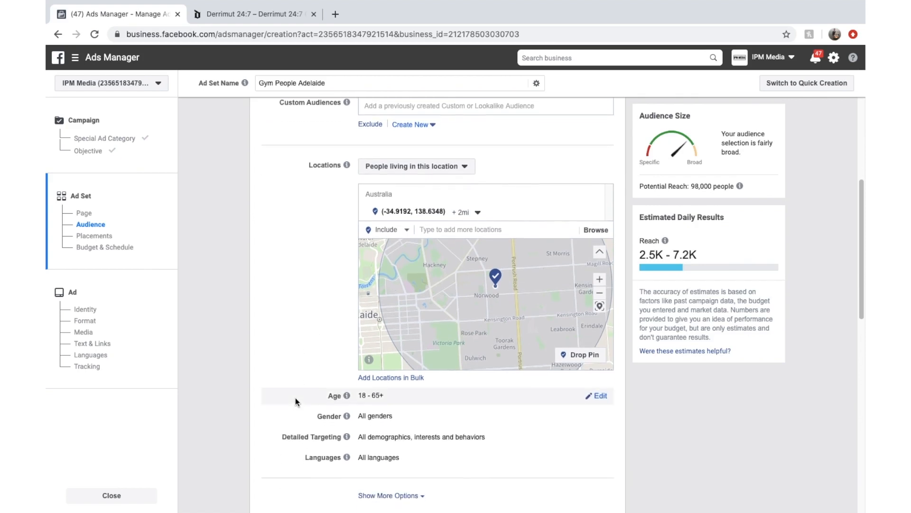
{"action": "left_click", "coordinate": [599, 390]}
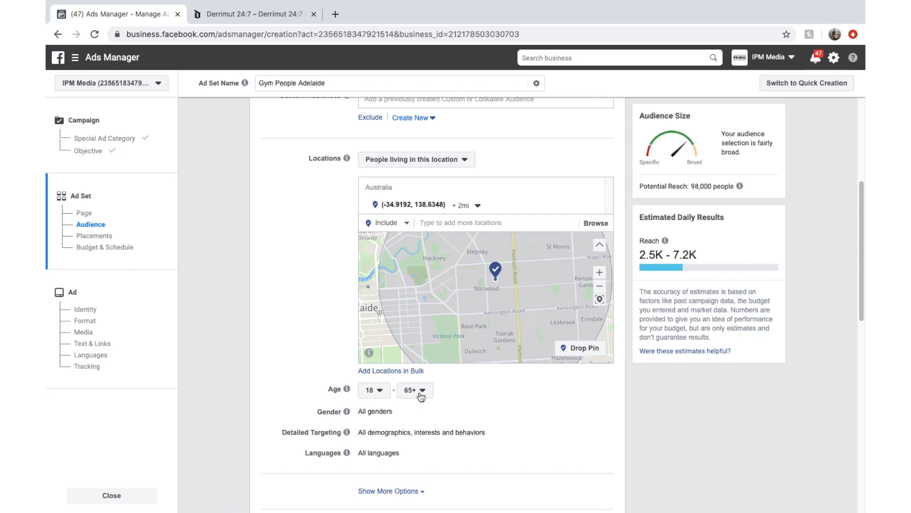
{"action": "left_click", "coordinate": [378, 391]}
{"action": "left_click", "coordinate": [460, 389]}
{"action": "left_click", "coordinate": [378, 391]}
{"action": "left_click", "coordinate": [439, 389]}
- Open detailed targeting for editing and browse its Demographics, Interests and Behaviors categories
{"action": "scroll", "coordinate": [443, 389], "scroll_direction": "down", "scroll_amount": 1}
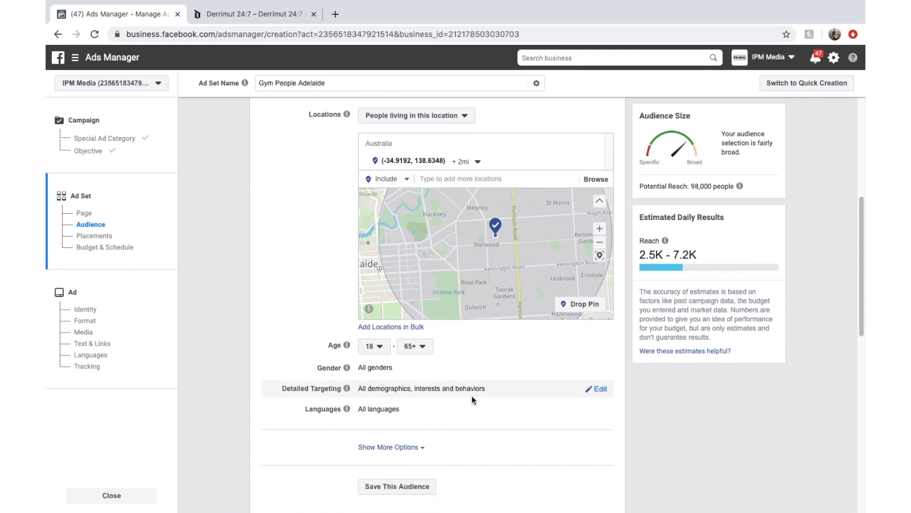
{"action": "left_click", "coordinate": [601, 389]}
{"action": "scroll", "coordinate": [460, 298], "scroll_direction": "down", "scroll_amount": 3}
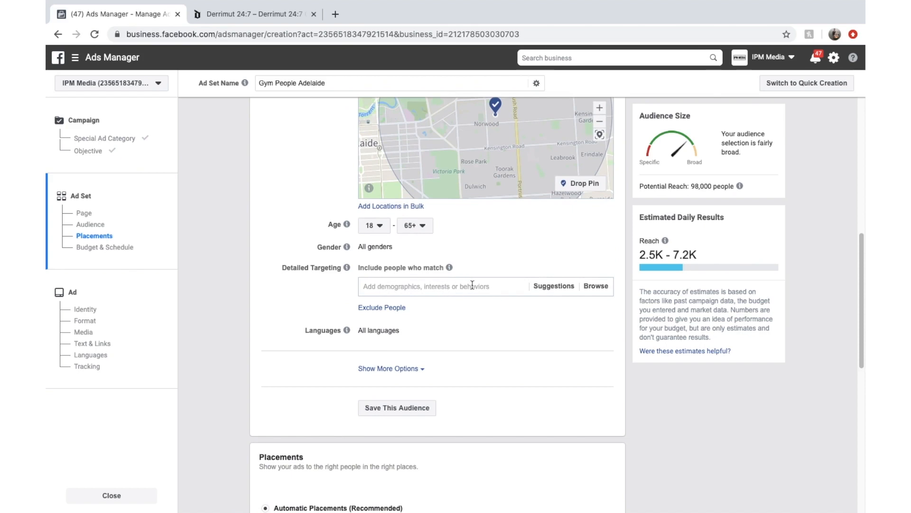
{"action": "left_click", "coordinate": [595, 286]}
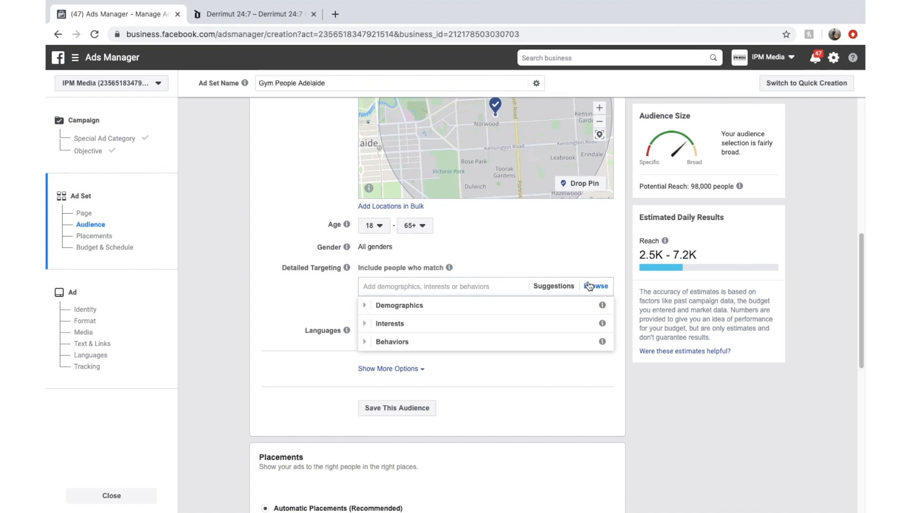
{"action": "left_click", "coordinate": [384, 308]}
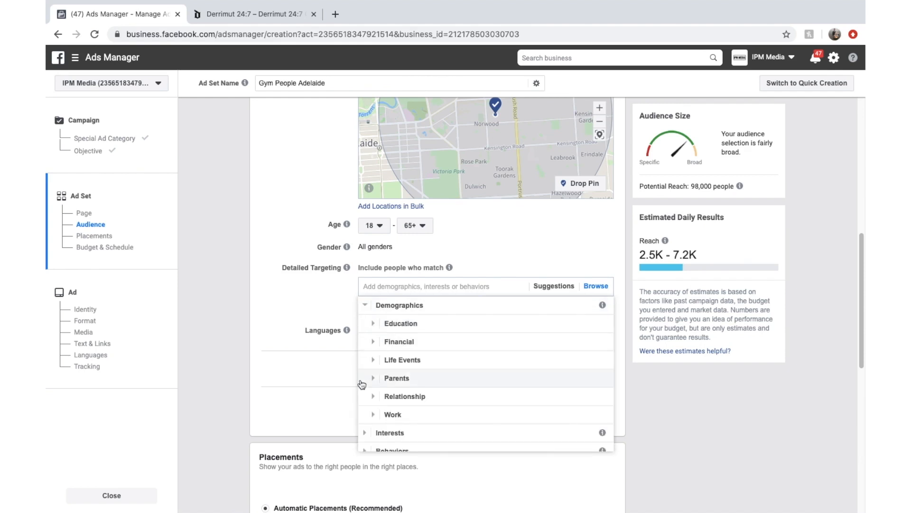
{"action": "scroll", "coordinate": [370, 408], "scroll_direction": "down", "scroll_amount": 2}
{"action": "left_click", "coordinate": [372, 421]}
{"action": "scroll", "coordinate": [368, 418], "scroll_direction": "down", "scroll_amount": 1}
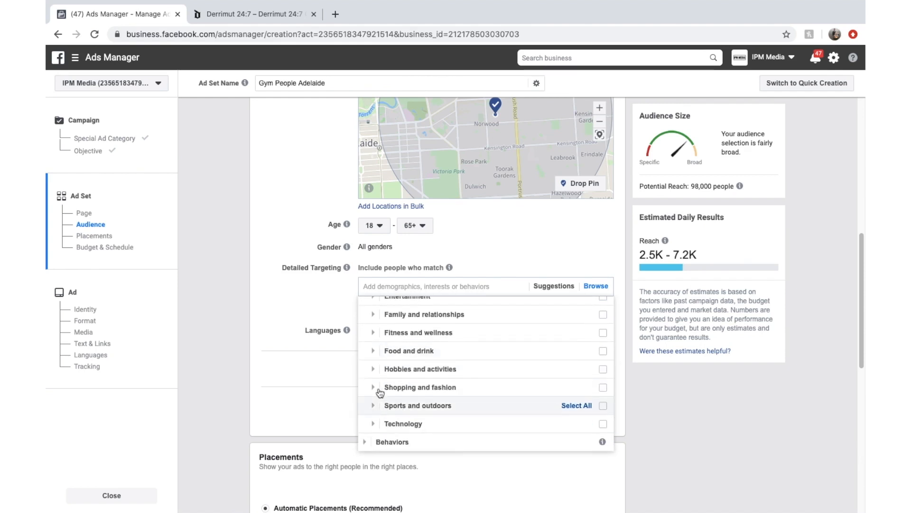
{"action": "scroll", "coordinate": [378, 386], "scroll_direction": "down", "scroll_amount": 2}
{"action": "left_click", "coordinate": [370, 355]}
{"action": "scroll", "coordinate": [463, 266], "scroll_direction": "down", "scroll_amount": 1}
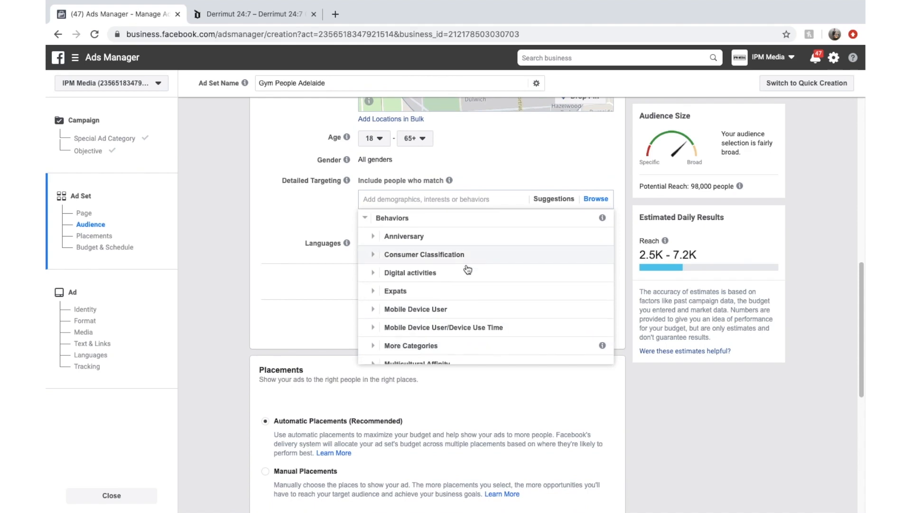
{"action": "scroll", "coordinate": [464, 271], "scroll_direction": "up", "scroll_amount": 4}
{"action": "scroll", "coordinate": [463, 266], "scroll_direction": "up", "scroll_amount": 1}
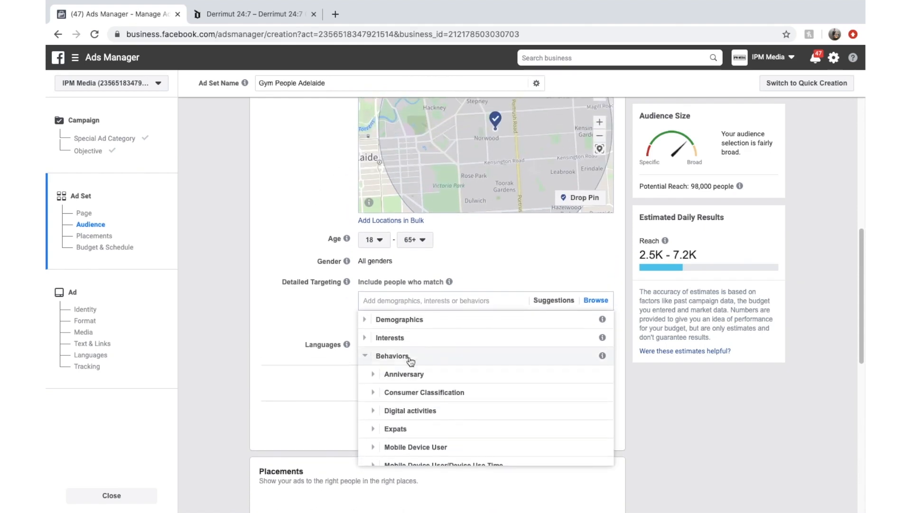
- Add the Bodybuilding interest from Fitness and wellness to the detailed targeting
{"action": "left_click", "coordinate": [371, 338]}
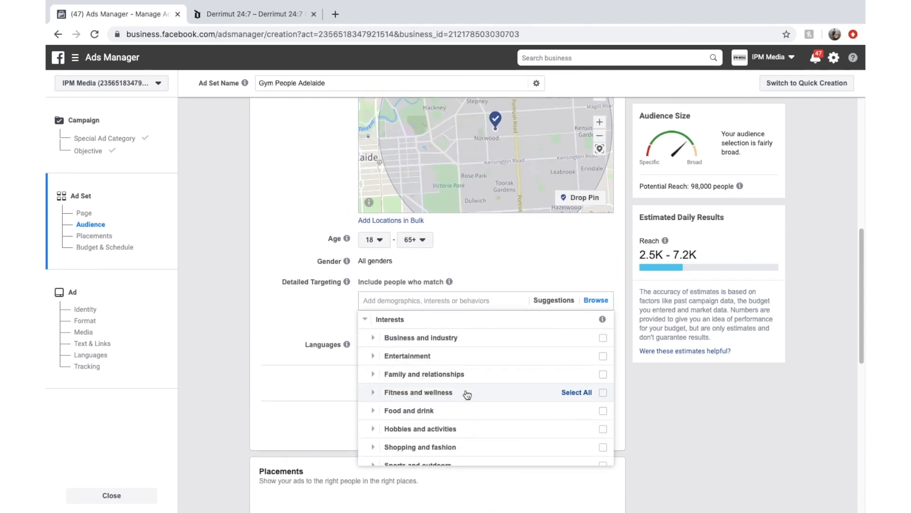
{"action": "left_click", "coordinate": [441, 397]}
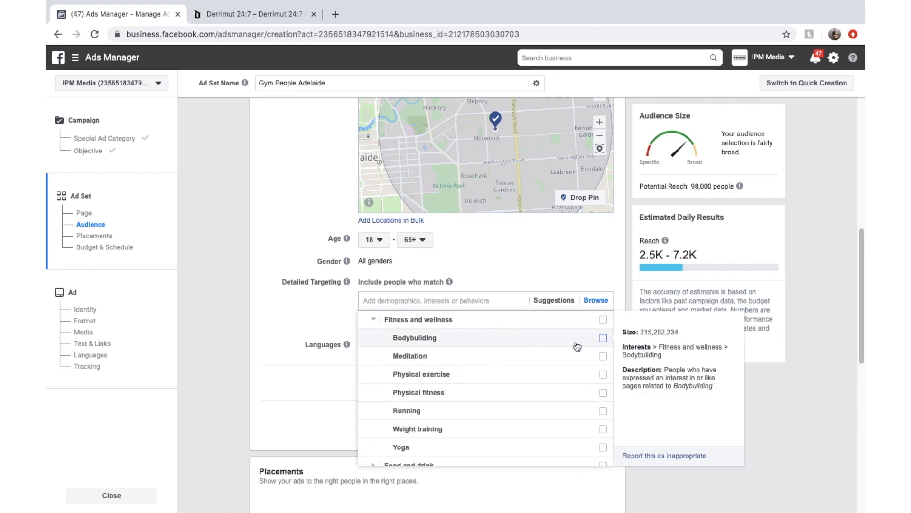
{"action": "left_click", "coordinate": [603, 338]}
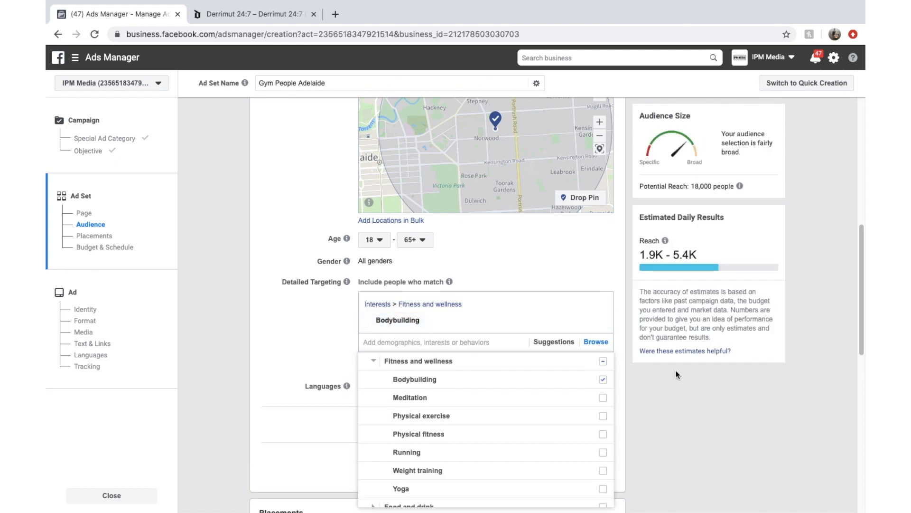
{"action": "left_click", "coordinate": [672, 391]}
- Examine the audience's potential reach and its estimated daily reach range
{"action": "scroll", "coordinate": [625, 372], "scroll_direction": "up", "scroll_amount": 3}
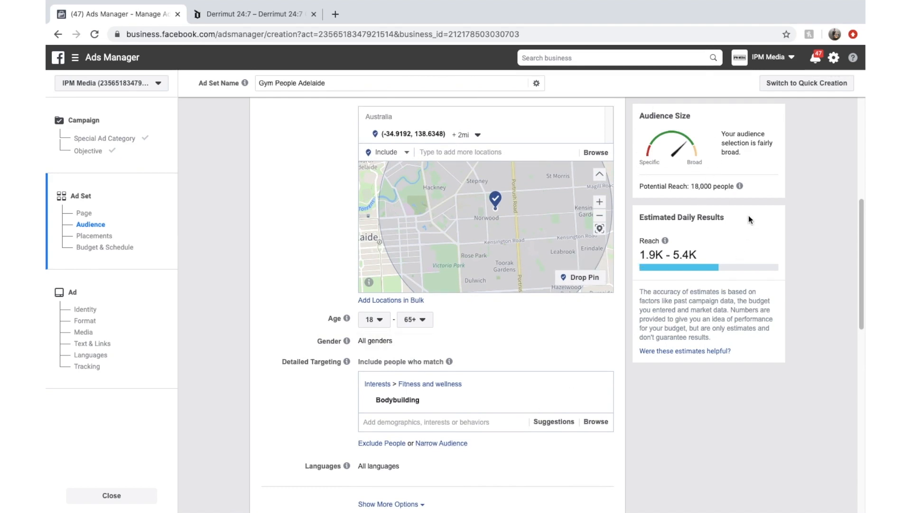
{"action": "left_click_drag", "start_coordinate": [691, 187], "coordinate": [733, 186]}
{"action": "mouse_move", "coordinate": [733, 186]}
{"action": "left_click_drag", "start_coordinate": [638, 253], "coordinate": [708, 255]}
{"action": "double_click", "coordinate": [653, 256]}
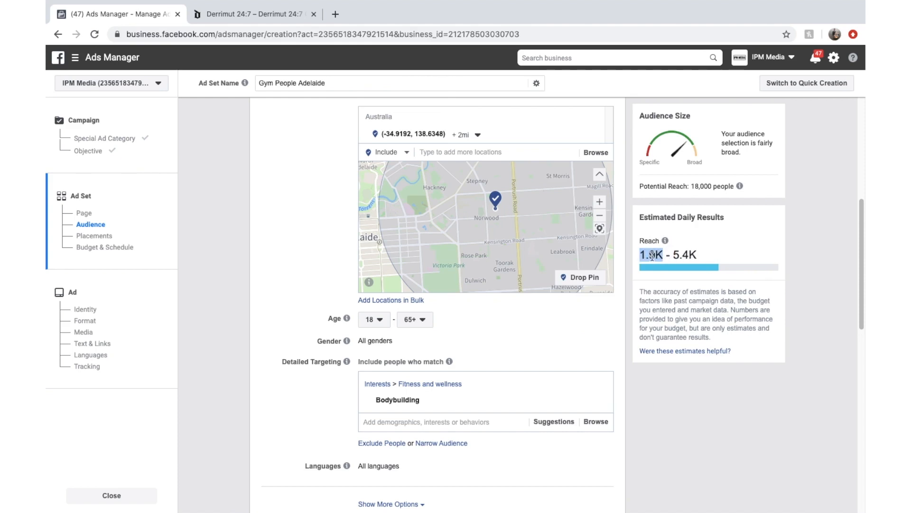
{"action": "triple_click", "coordinate": [712, 254]}
{"action": "left_click", "coordinate": [739, 257]}
{"action": "left_click_drag", "start_coordinate": [696, 253], "coordinate": [635, 256]}
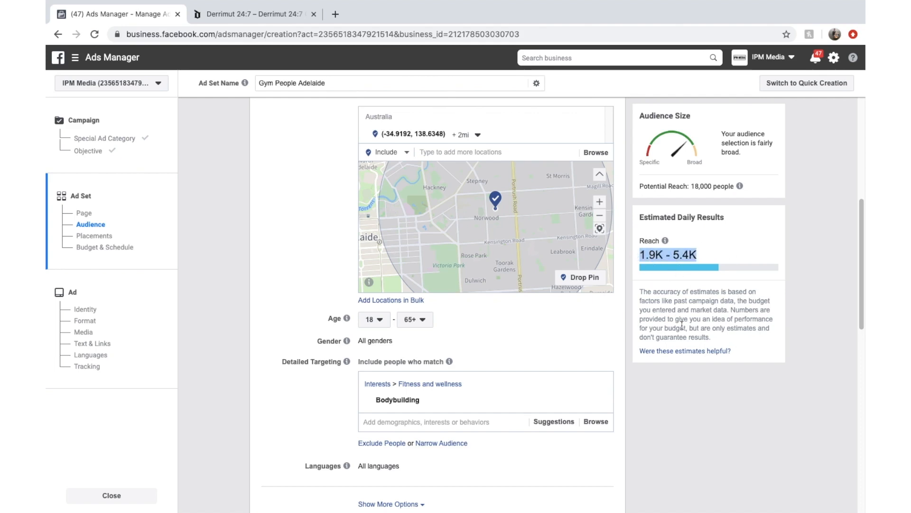
{"action": "left_click", "coordinate": [681, 383]}
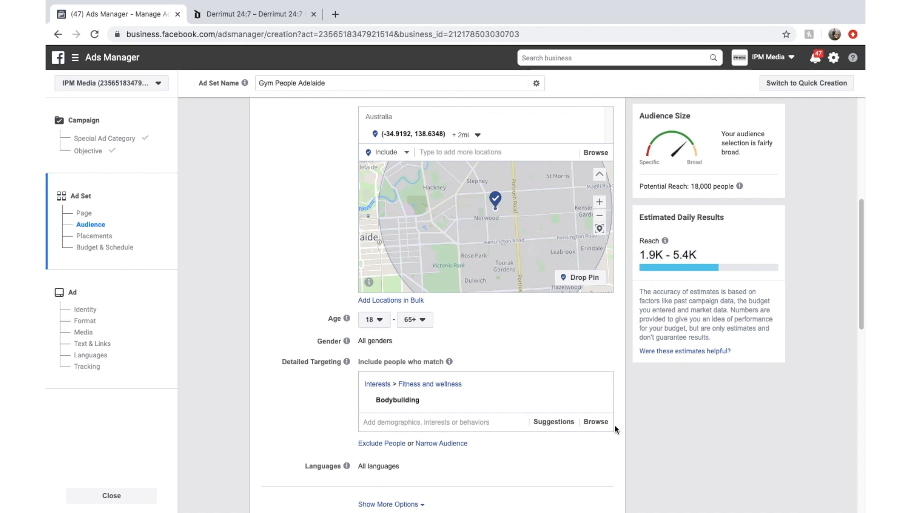
- Save the audience under the name "Norwood Body Builders"
{"action": "scroll", "coordinate": [614, 425], "scroll_direction": "down", "scroll_amount": 3}
{"action": "scroll", "coordinate": [614, 437], "scroll_direction": "down", "scroll_amount": 8}
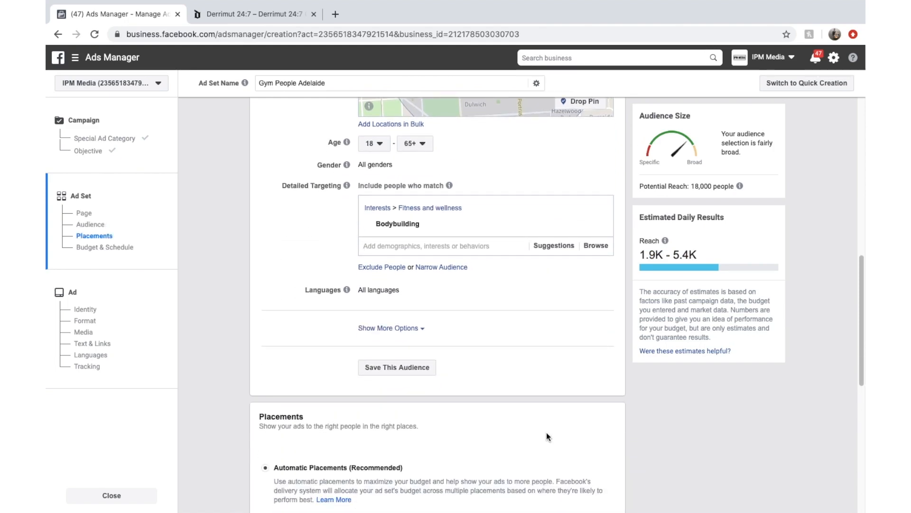
{"action": "scroll", "coordinate": [485, 380], "scroll_direction": "up", "scroll_amount": 5}
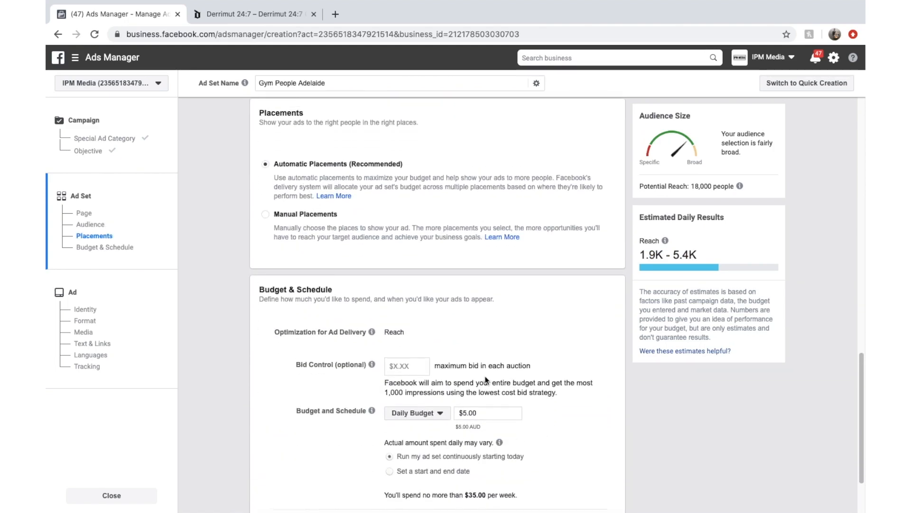
{"action": "scroll", "coordinate": [488, 367], "scroll_direction": "up", "scroll_amount": 2}
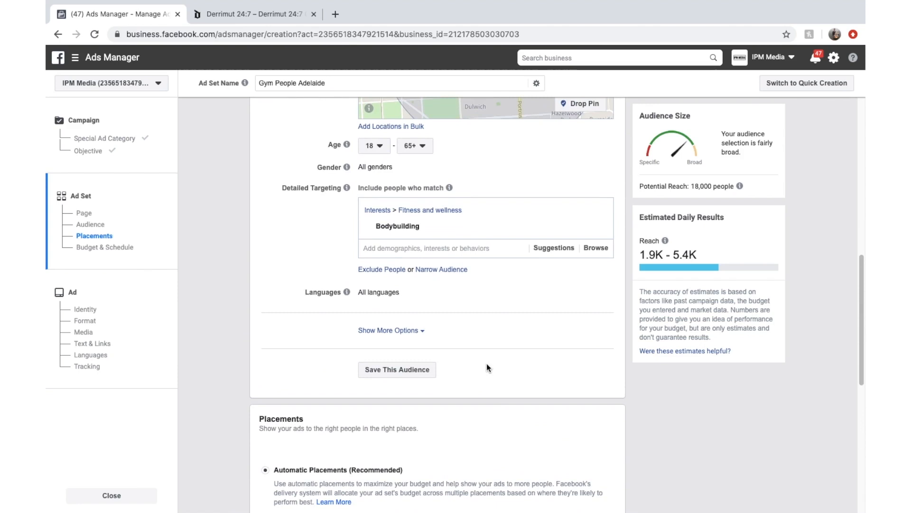
{"action": "left_click", "coordinate": [407, 372]}
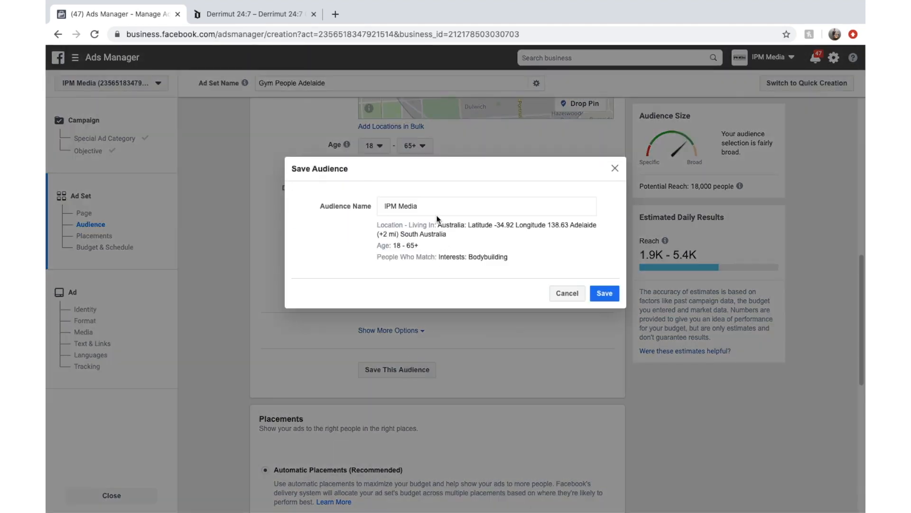
{"action": "left_click", "coordinate": [432, 210]}
{"action": "key", "text": "shift+alt+Left"}
{"action": "key", "text": "shift+alt+Left"}
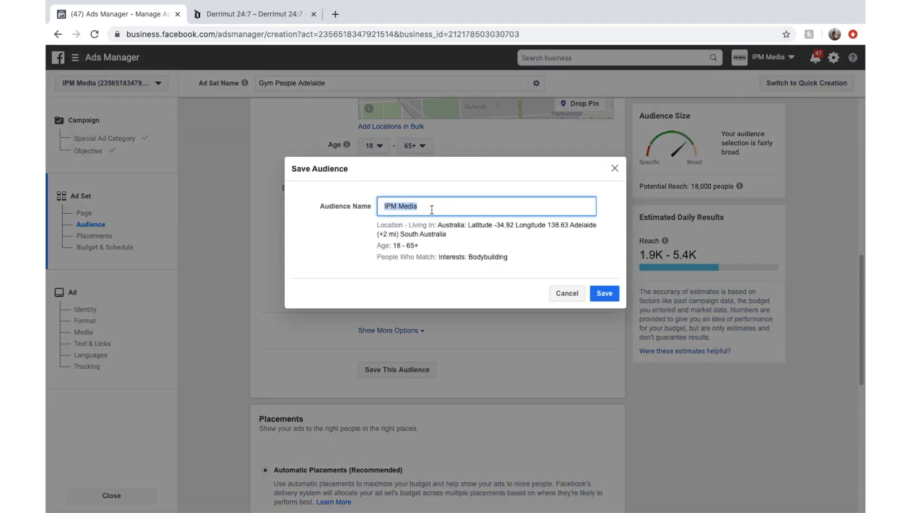
{"action": "type", "text": "People"}
{"action": "type", "text": "orwo"}
{"action": "type", "text": "Norwood"}
{"action": "type", "text": " Body"}
{"action": "type", "text": " Builders"}
{"action": "left_click", "coordinate": [605, 295]}
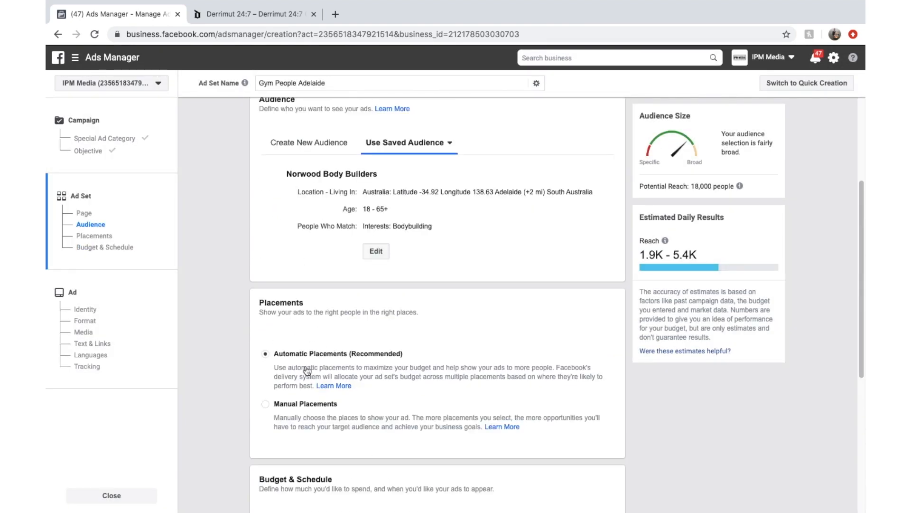
- Switch the ad set to manual placements and review the selected platforms and feed placements
{"action": "scroll", "coordinate": [308, 389], "scroll_direction": "down", "scroll_amount": 2}
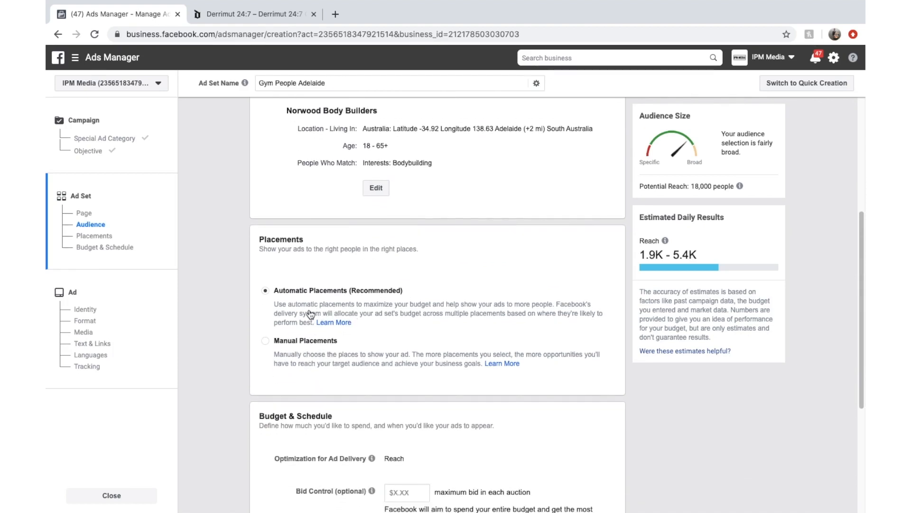
{"action": "scroll", "coordinate": [332, 313], "scroll_direction": "down", "scroll_amount": 1}
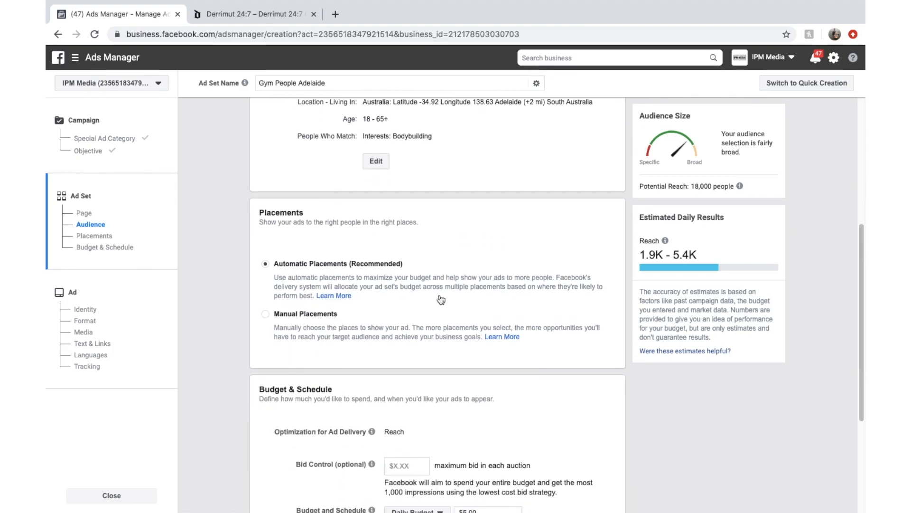
{"action": "left_click", "coordinate": [380, 331]}
{"action": "scroll", "coordinate": [418, 308], "scroll_direction": "down", "scroll_amount": 3}
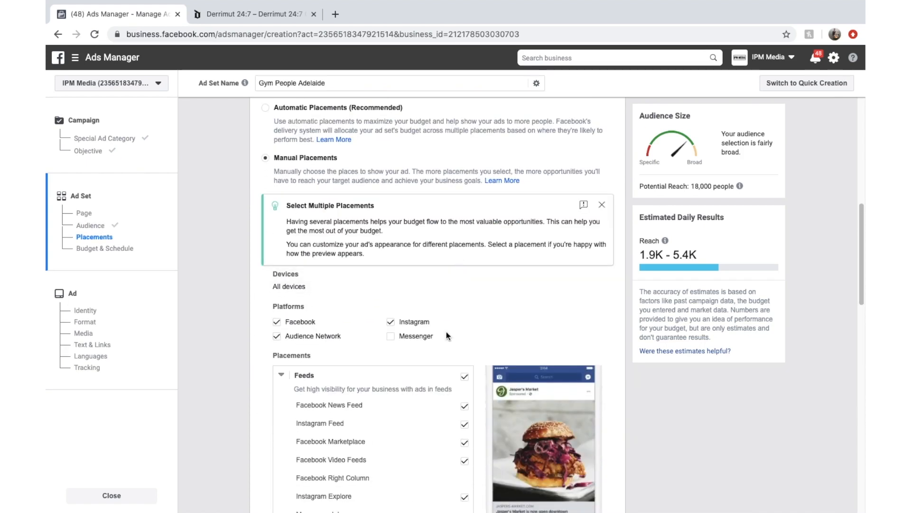
{"action": "scroll", "coordinate": [447, 332], "scroll_direction": "down", "scroll_amount": 3}
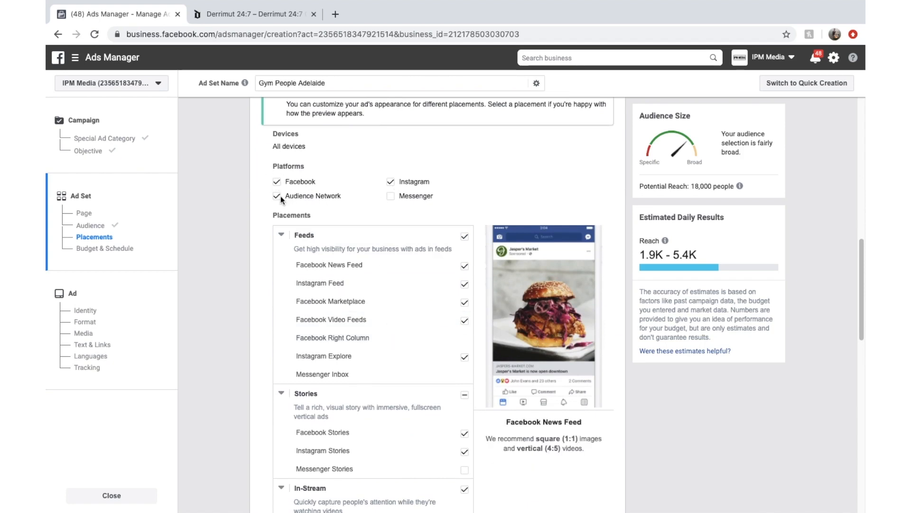
- Switch the ad set from manual placements back to Automatic Placements (Recommended)
{"action": "scroll", "coordinate": [367, 186], "scroll_direction": "up", "scroll_amount": 2}
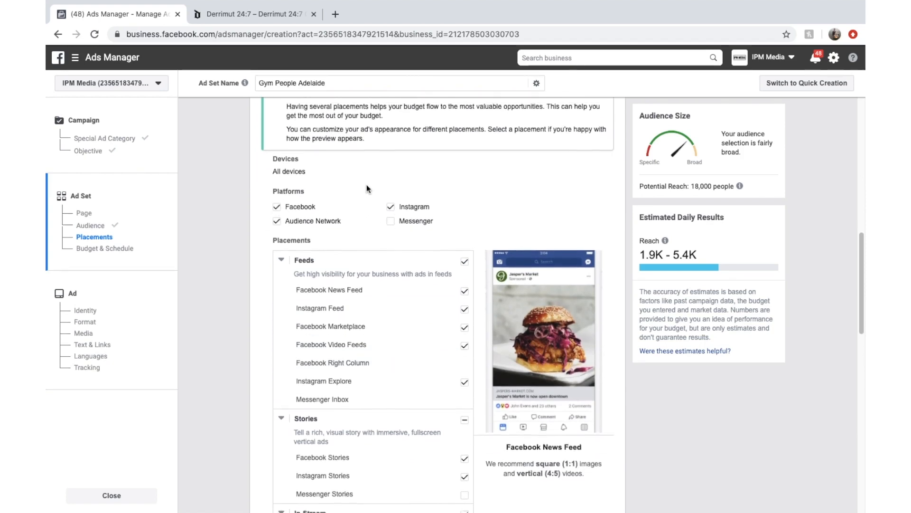
{"action": "scroll", "coordinate": [367, 188], "scroll_direction": "up", "scroll_amount": 3}
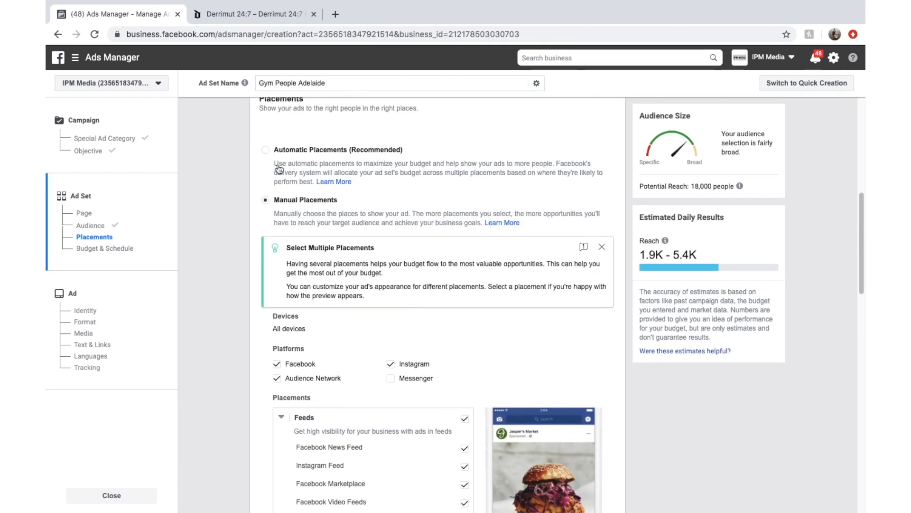
{"action": "left_click", "coordinate": [279, 170]}
- Try a Lifetime Budget in the ad set's budget and schedule settings, and return it to Daily Budget
{"action": "scroll", "coordinate": [450, 243], "scroll_direction": "down", "scroll_amount": 1}
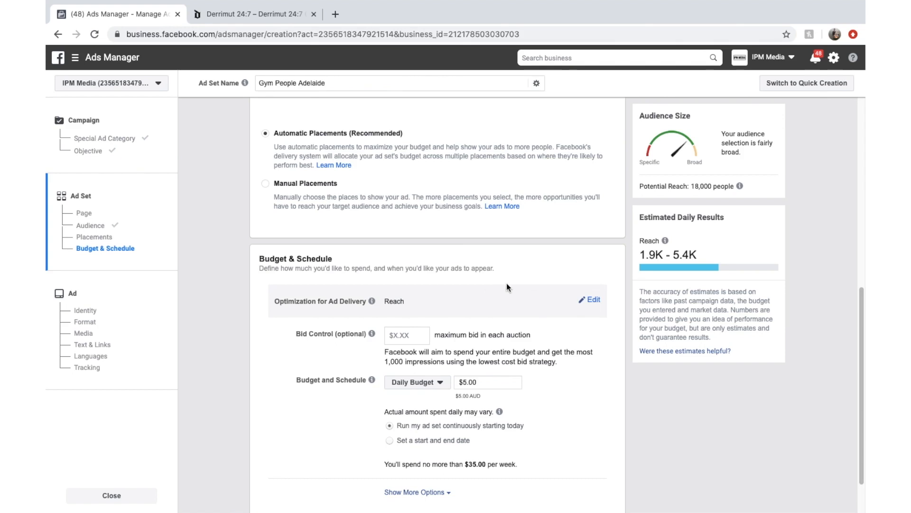
{"action": "scroll", "coordinate": [512, 283], "scroll_direction": "down", "scroll_amount": 1}
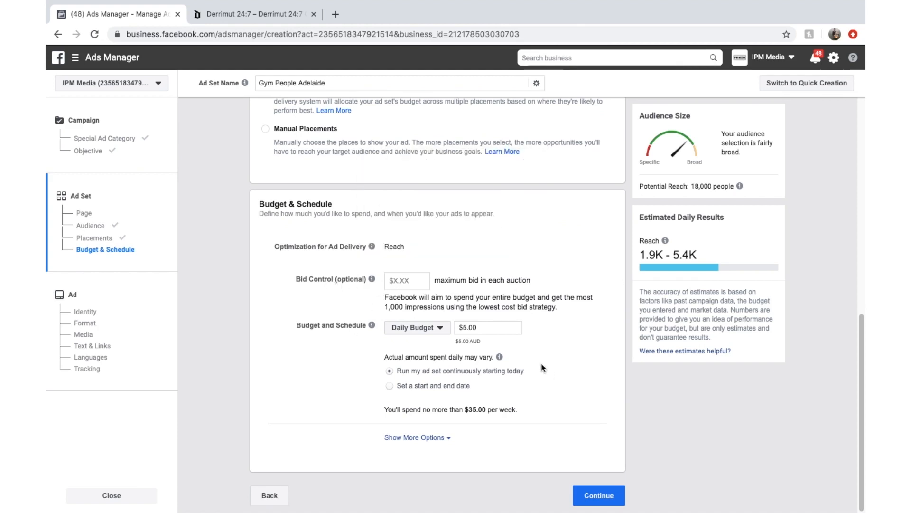
{"action": "double_click", "coordinate": [504, 327]}
{"action": "left_click", "coordinate": [412, 332]}
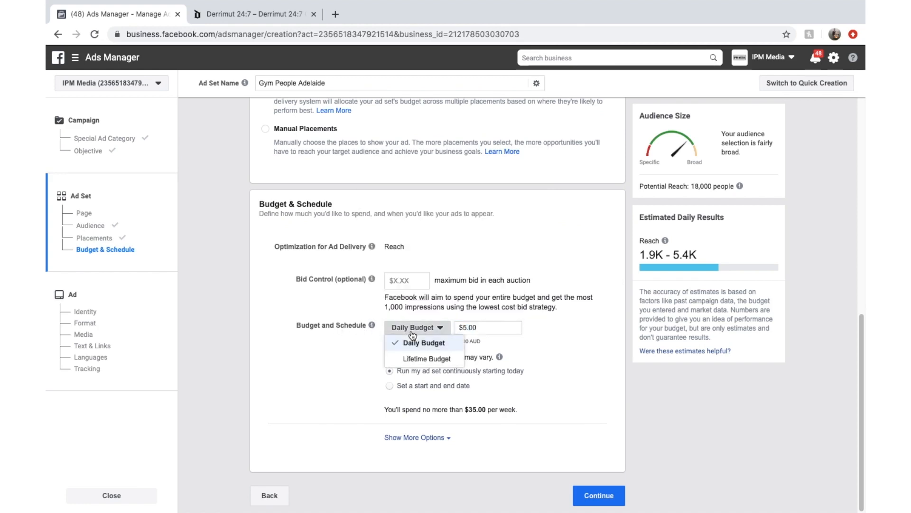
{"action": "left_click", "coordinate": [432, 360]}
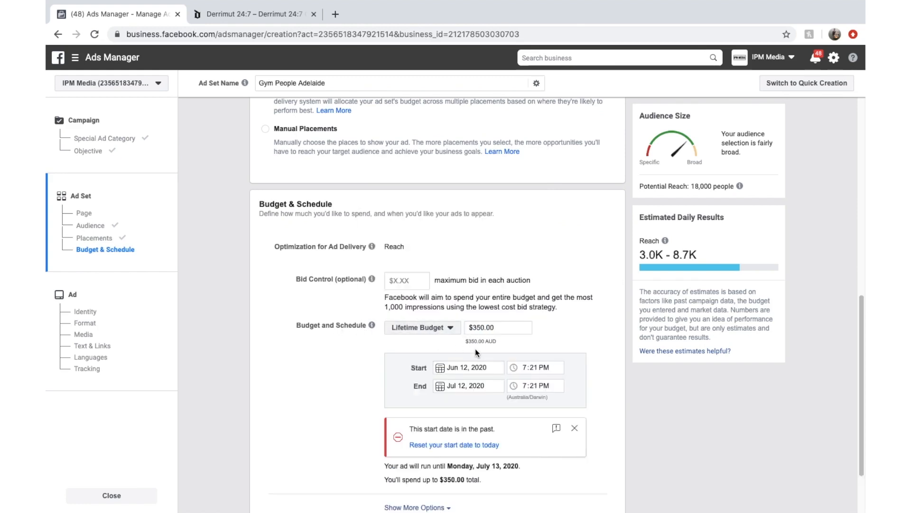
{"action": "left_click", "coordinate": [442, 327]}
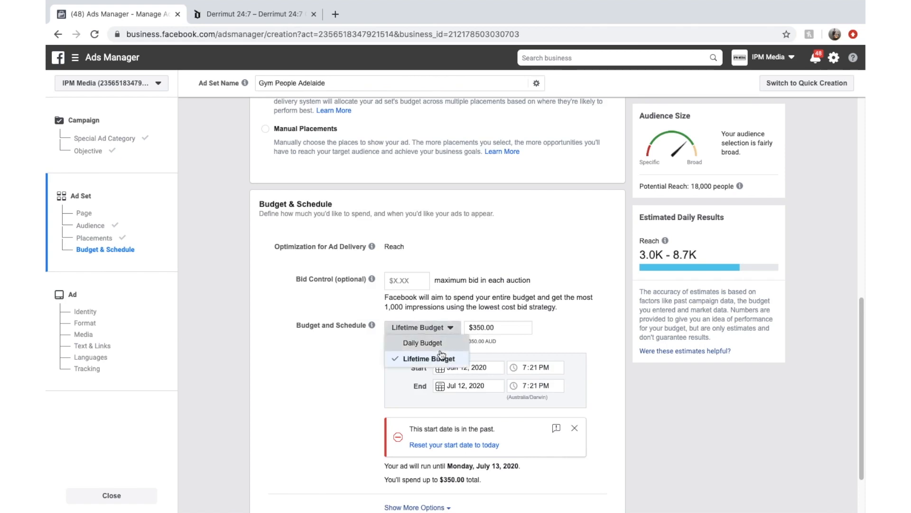
{"action": "left_click", "coordinate": [442, 342]}
- Set the ad set's daily budget to $2.00 and check the estimated daily reach
{"action": "double_click", "coordinate": [480, 326]}
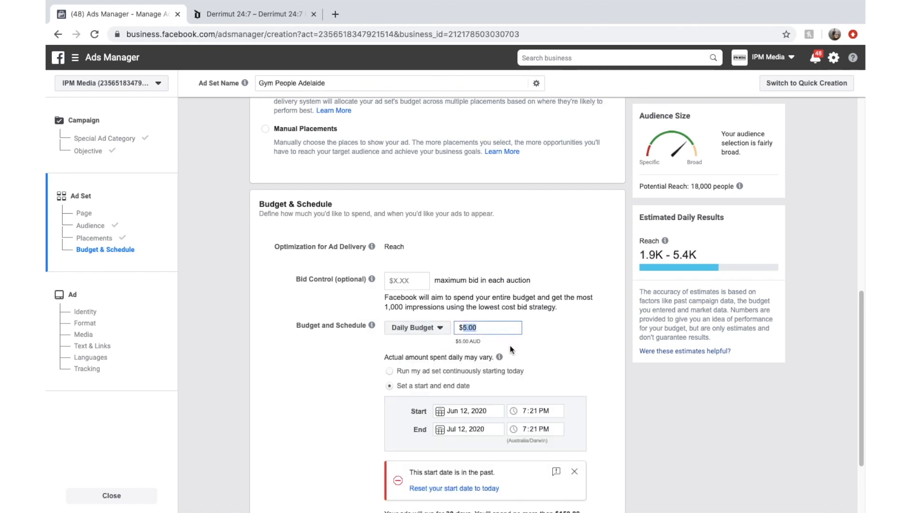
{"action": "type", "text": "1"}
{"action": "left_click", "coordinate": [563, 352]}
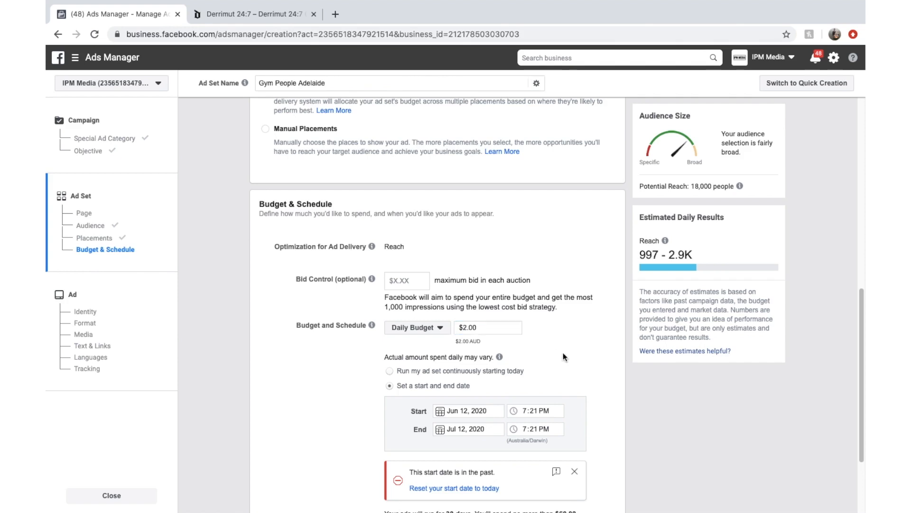
{"action": "scroll", "coordinate": [552, 360], "scroll_direction": "down", "scroll_amount": 1}
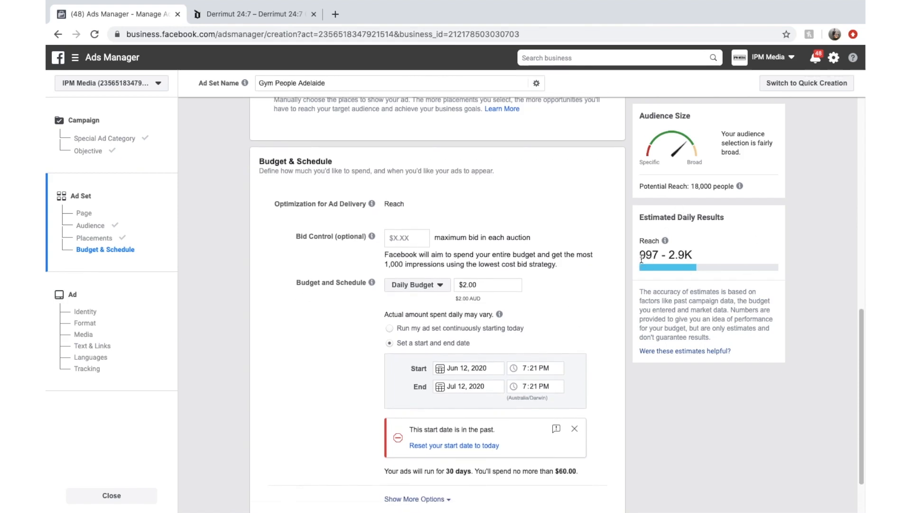
{"action": "left_click_drag", "start_coordinate": [639, 256], "coordinate": [694, 257]}
{"action": "left_click", "coordinate": [706, 240]}
- Set the ad set to run continuously starting today and continue to the ad setup
{"action": "left_click", "coordinate": [389, 328]}
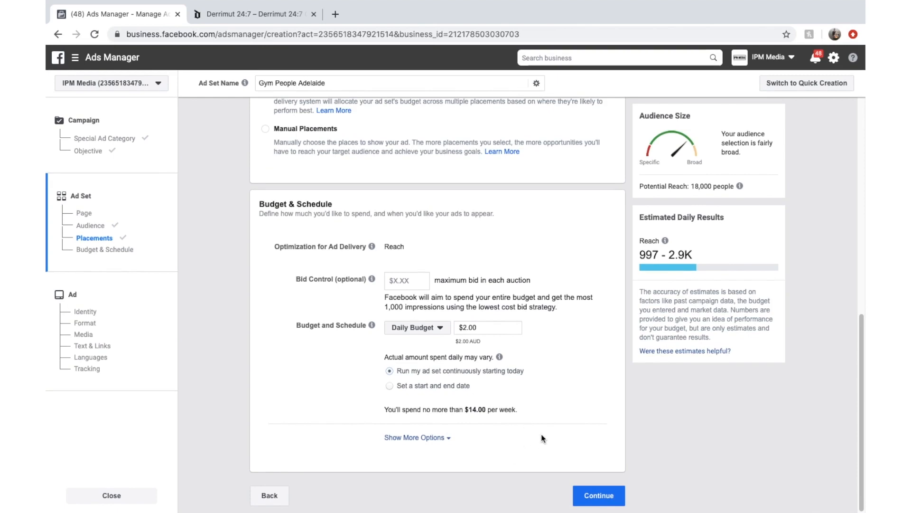
{"action": "scroll", "coordinate": [566, 399], "scroll_direction": "up", "scroll_amount": 7}
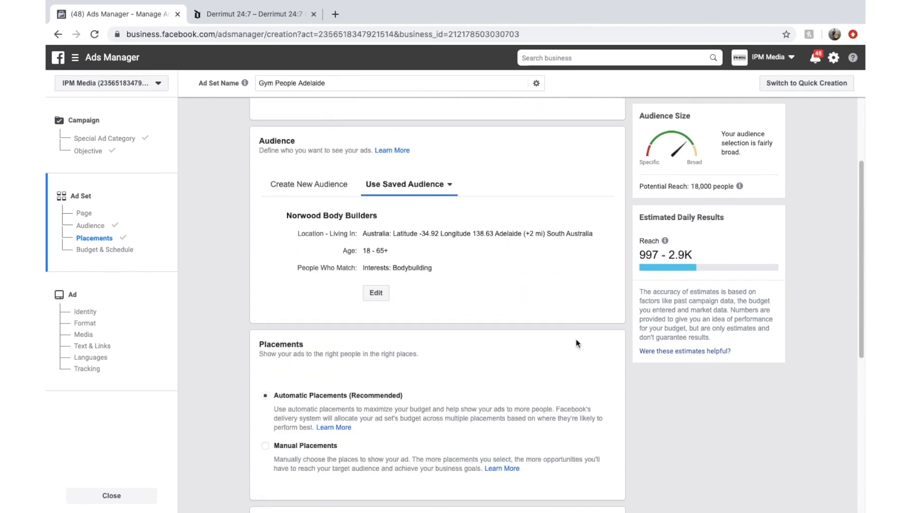
{"action": "scroll", "coordinate": [582, 269], "scroll_direction": "up", "scroll_amount": 2}
{"action": "scroll", "coordinate": [582, 270], "scroll_direction": "down", "scroll_amount": 9}
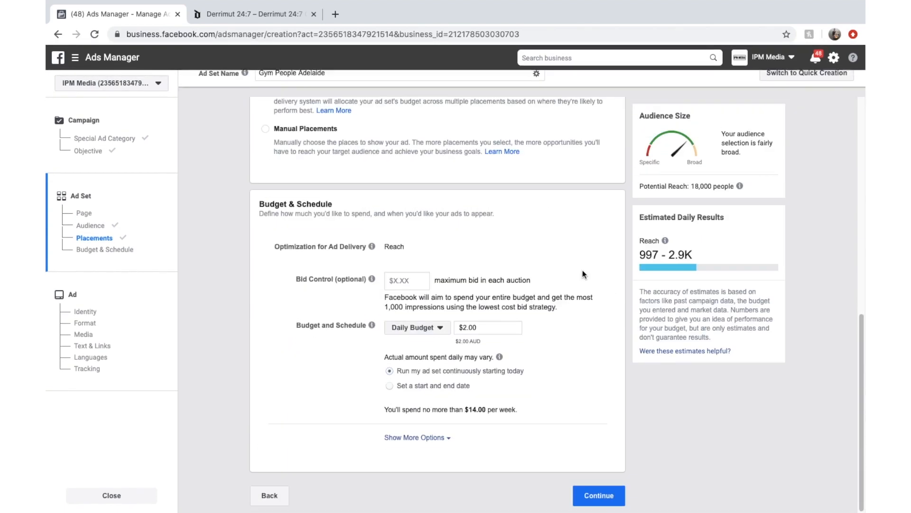
{"action": "left_click", "coordinate": [623, 500]}
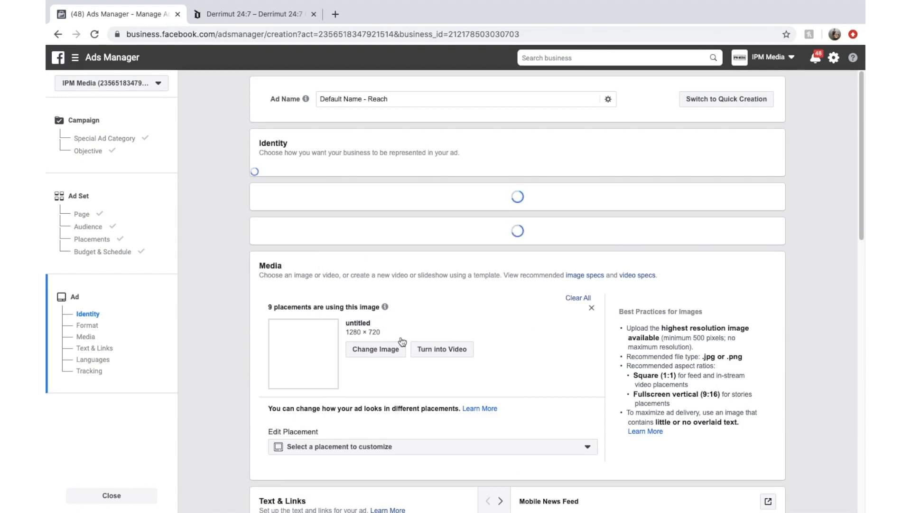
- Review the ad's identity settings and the option to use an existing post, and return to creating a new ad
{"action": "scroll", "coordinate": [453, 365], "scroll_direction": "down", "scroll_amount": 1}
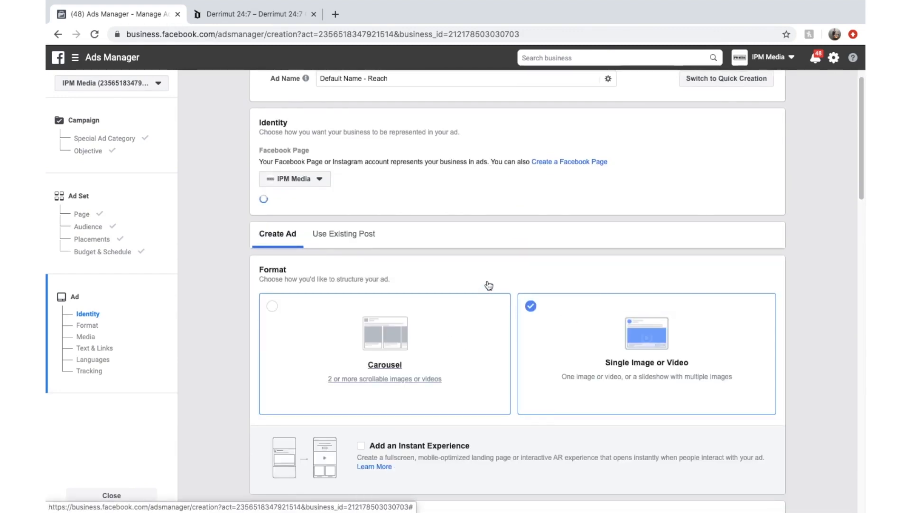
{"action": "scroll", "coordinate": [513, 229], "scroll_direction": "down", "scroll_amount": 1}
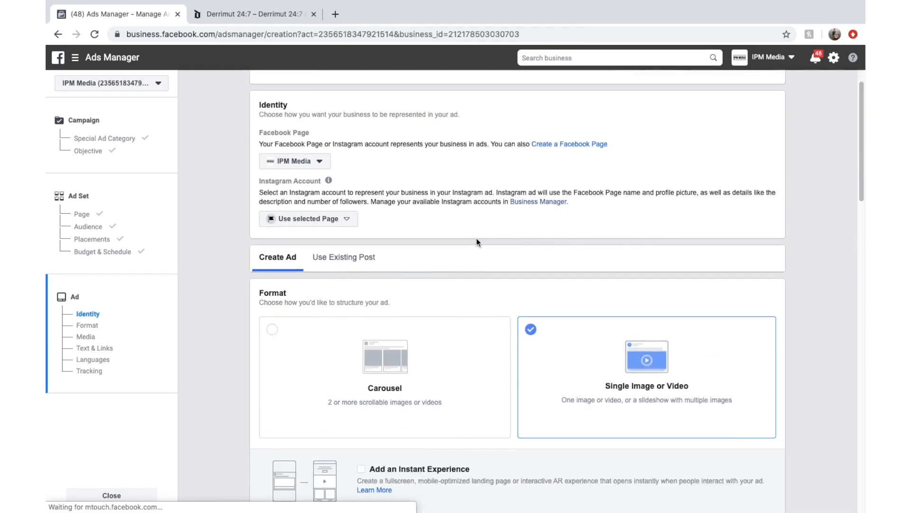
{"action": "scroll", "coordinate": [474, 294], "scroll_direction": "down", "scroll_amount": 2}
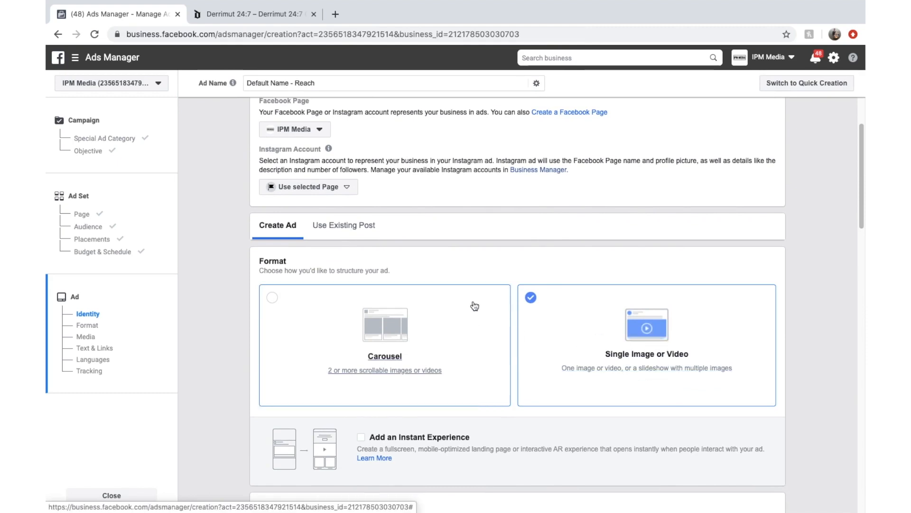
{"action": "left_click", "coordinate": [365, 232]}
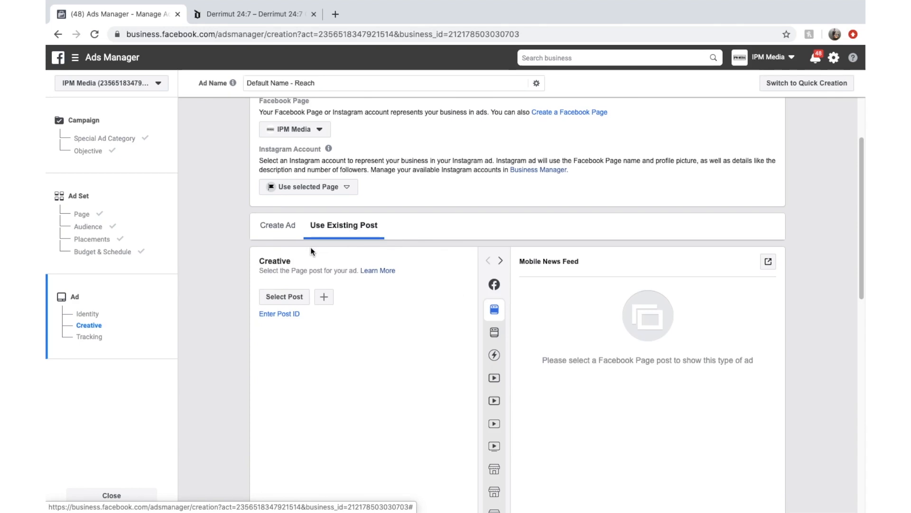
{"action": "left_click", "coordinate": [278, 231]}
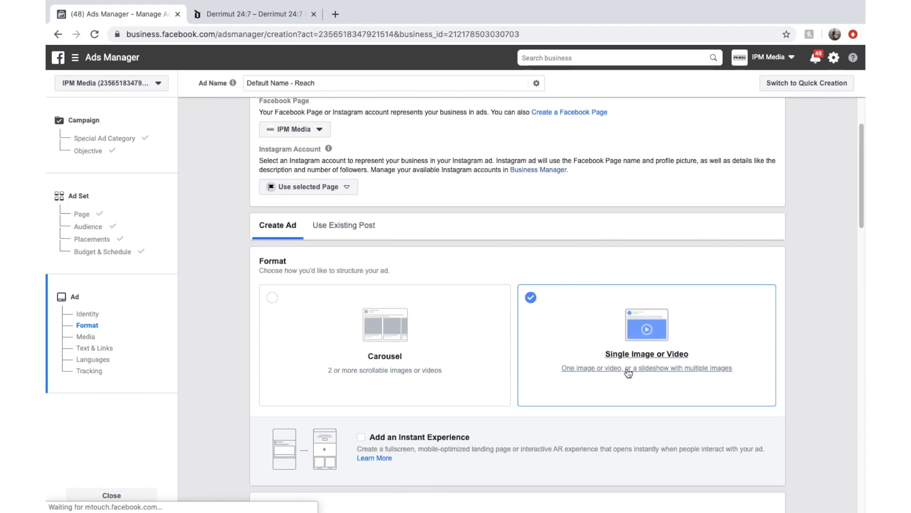
- Review the ad format choices and clear the existing image from the single image or video ad
{"action": "scroll", "coordinate": [627, 372], "scroll_direction": "down", "scroll_amount": 4}
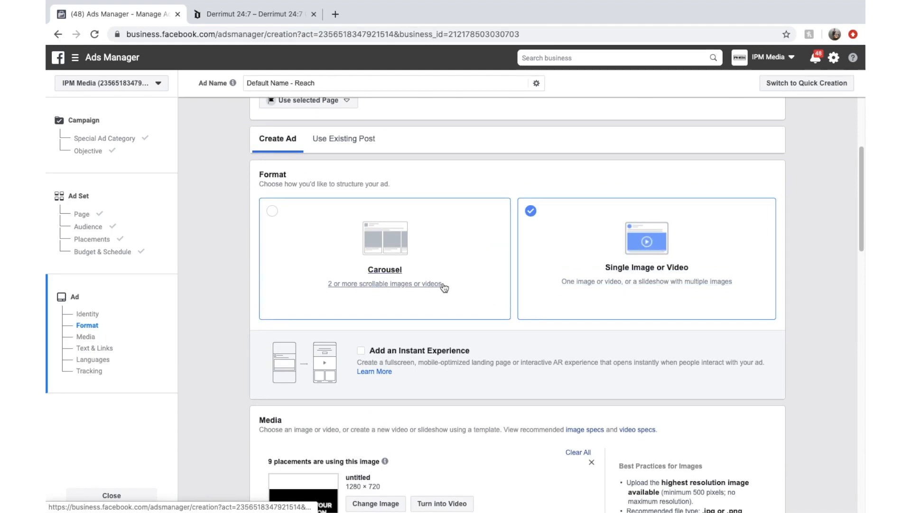
{"action": "scroll", "coordinate": [461, 263], "scroll_direction": "down", "scroll_amount": 1}
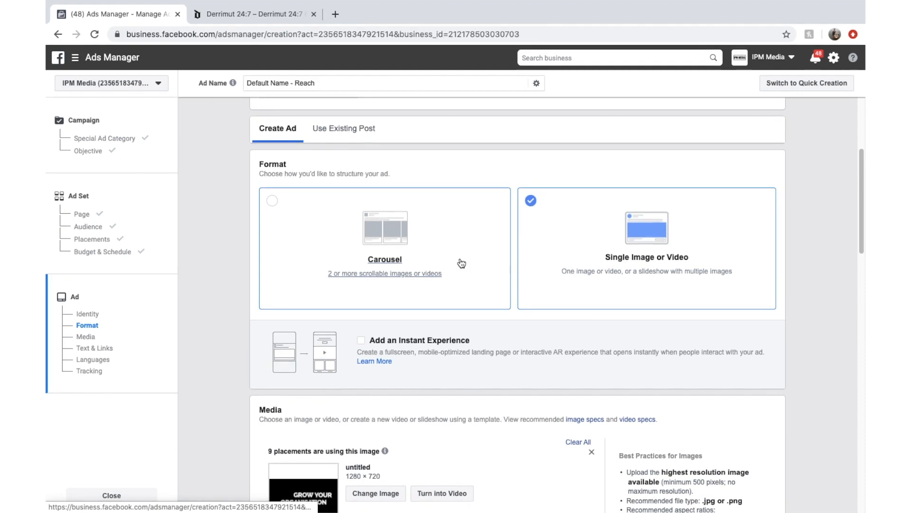
{"action": "scroll", "coordinate": [465, 309], "scroll_direction": "down", "scroll_amount": 1}
{"action": "scroll", "coordinate": [466, 309], "scroll_direction": "up", "scroll_amount": 2}
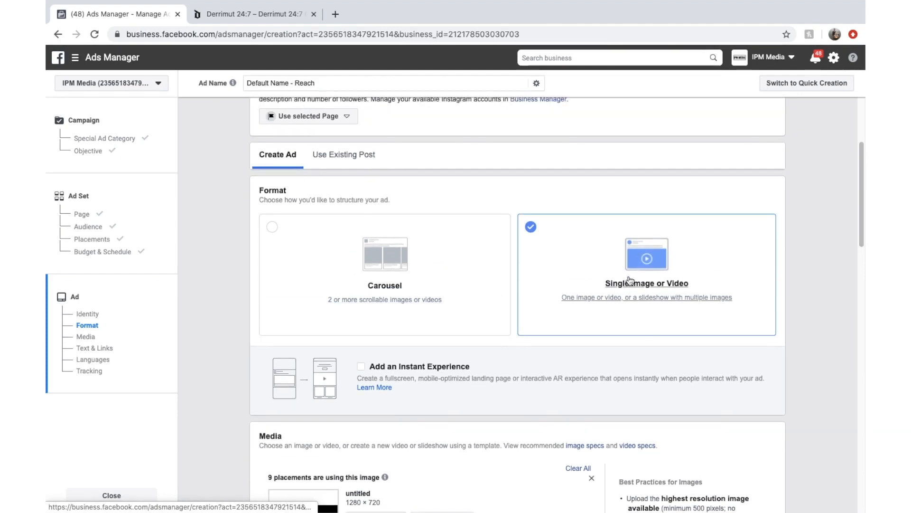
{"action": "scroll", "coordinate": [600, 321], "scroll_direction": "up", "scroll_amount": 3}
{"action": "scroll", "coordinate": [599, 319], "scroll_direction": "down", "scroll_amount": 3}
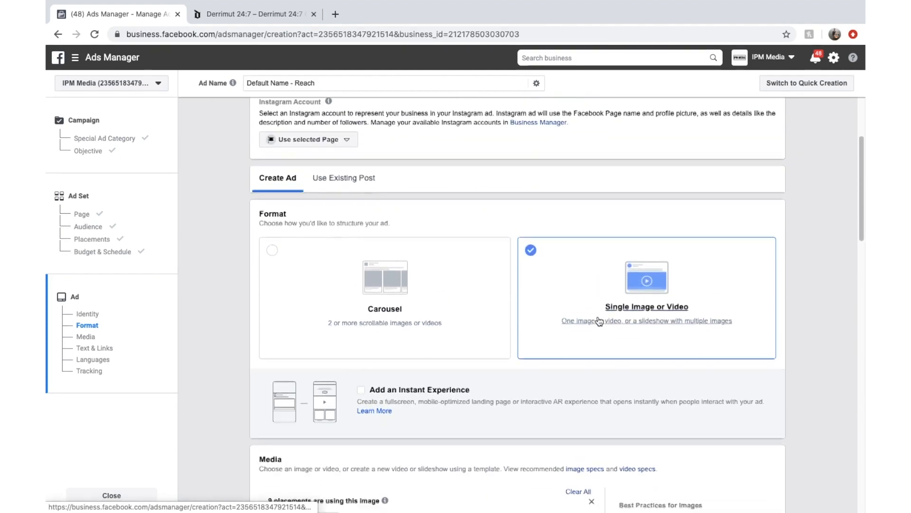
{"action": "scroll", "coordinate": [539, 394], "scroll_direction": "down", "scroll_amount": 5}
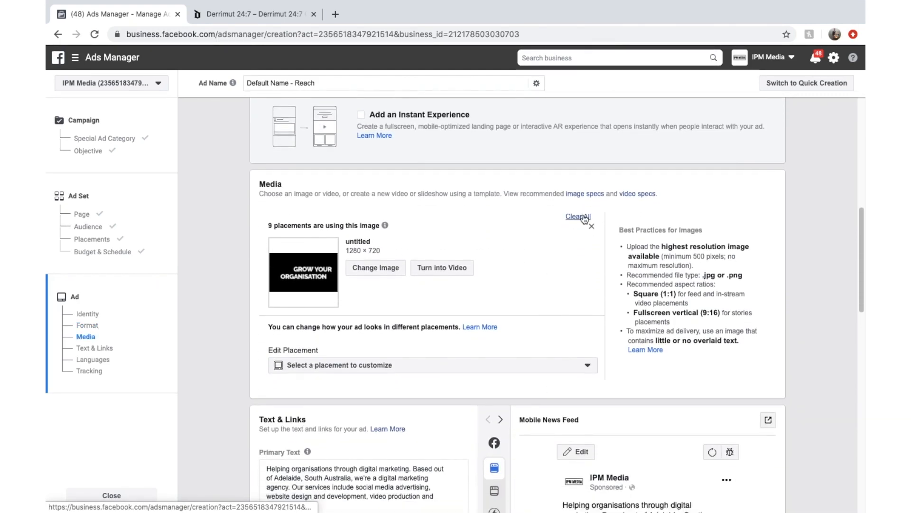
{"action": "left_click", "coordinate": [584, 218]}
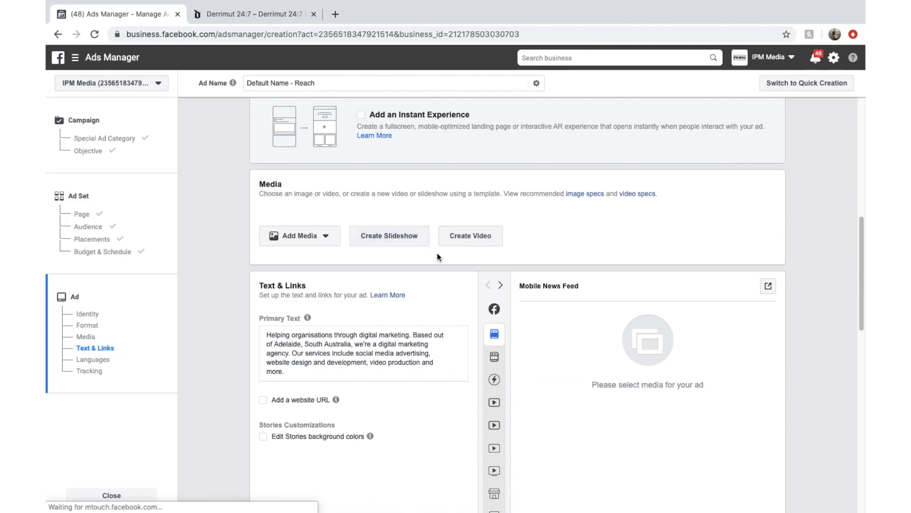
- Look at the video selection and file upload options for the ad's media, and close them without adding a video
{"action": "left_click", "coordinate": [328, 241]}
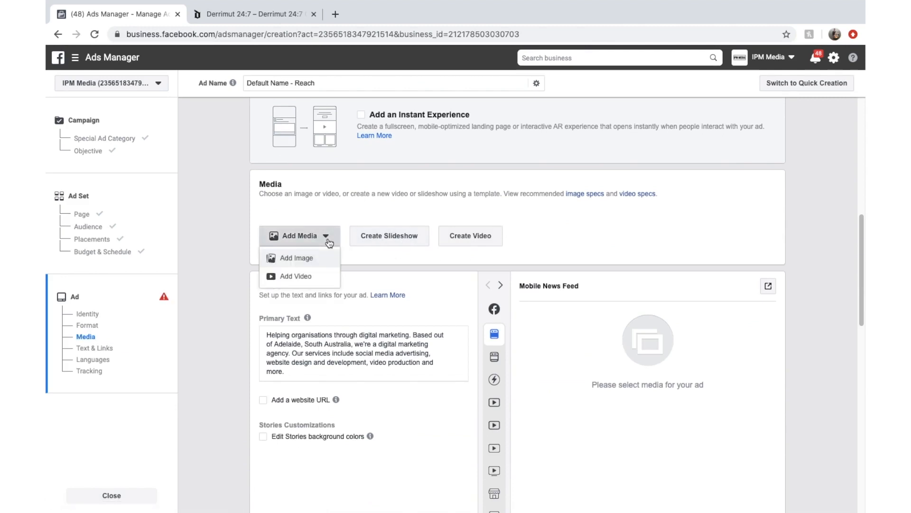
{"action": "left_click", "coordinate": [312, 281]}
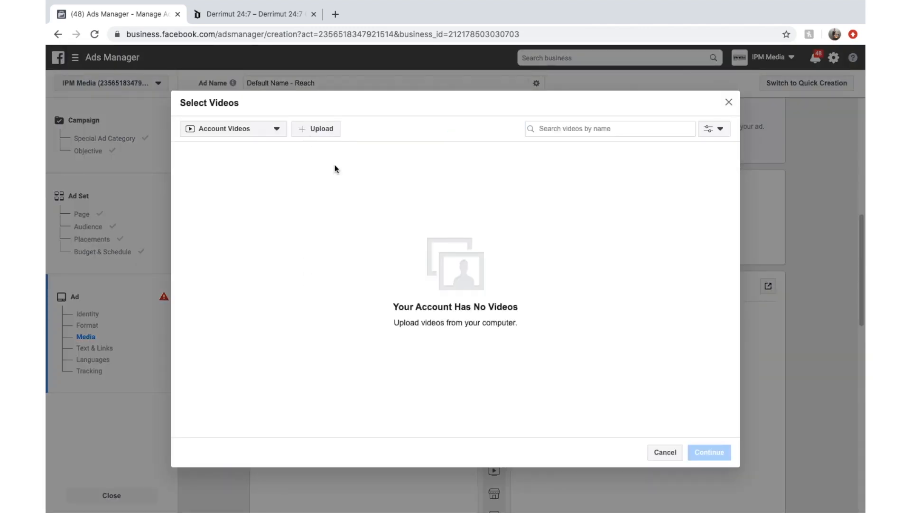
{"action": "left_click", "coordinate": [315, 129]}
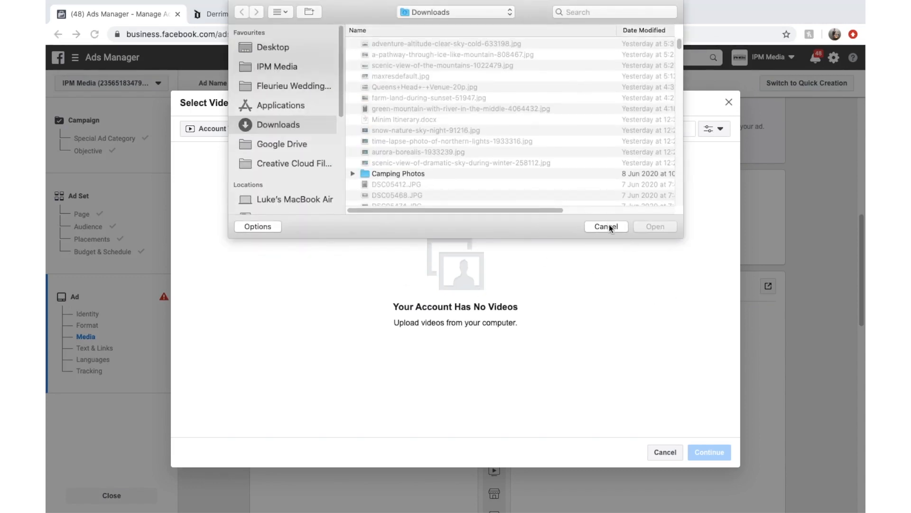
{"action": "left_click", "coordinate": [608, 225]}
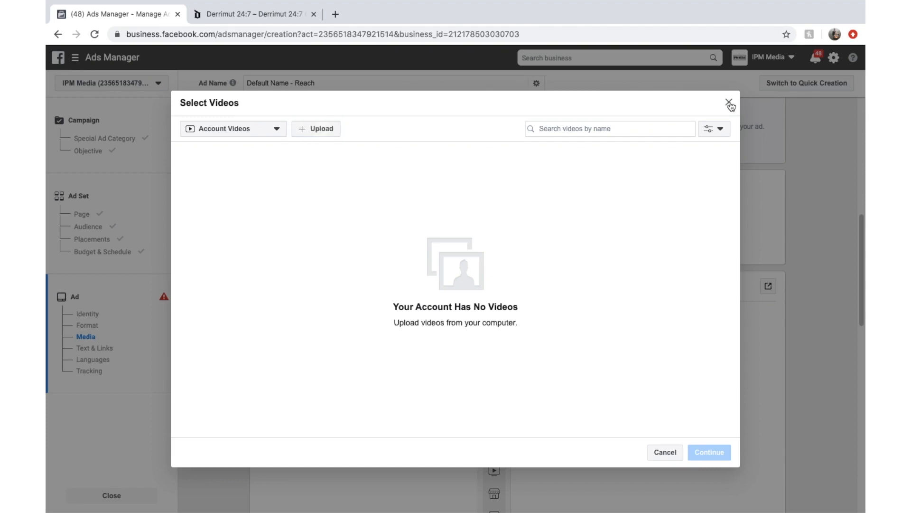
{"action": "left_click", "coordinate": [729, 102]}
- Open the image library for the ad's media and switch to the Derrimut 24:7 website
{"action": "left_click", "coordinate": [326, 236]}
{"action": "left_click", "coordinate": [321, 266]}
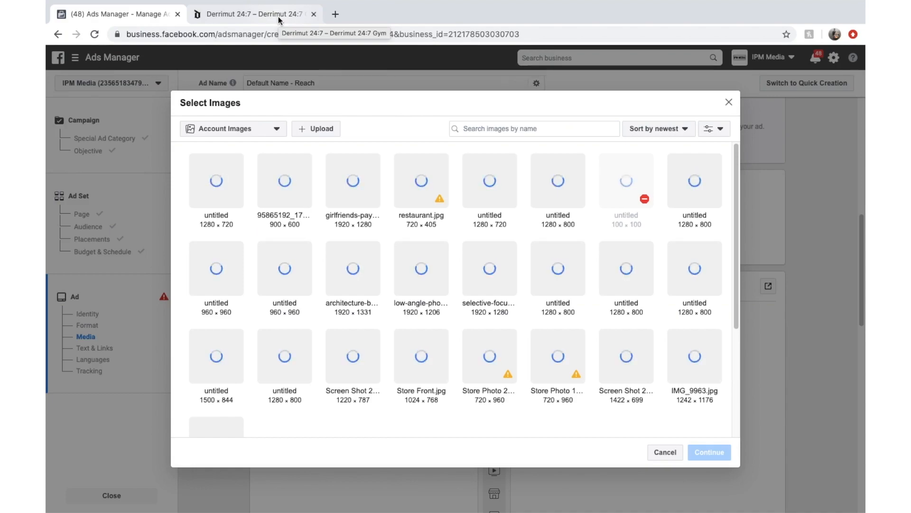
{"action": "left_click", "coordinate": [278, 16]}
- Browse the Derrimut 24:7 home page and capture a screenshot of its header and $5 Frozen Meals banner
{"action": "scroll", "coordinate": [452, 294], "scroll_direction": "down", "scroll_amount": 8}
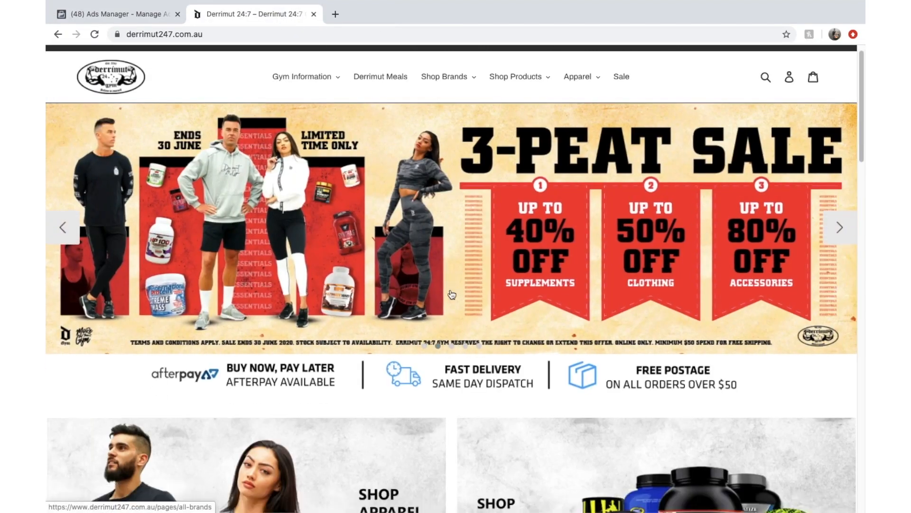
{"action": "scroll", "coordinate": [452, 294], "scroll_direction": "up", "scroll_amount": 1}
{"action": "scroll", "coordinate": [458, 271], "scroll_direction": "down", "scroll_amount": 6}
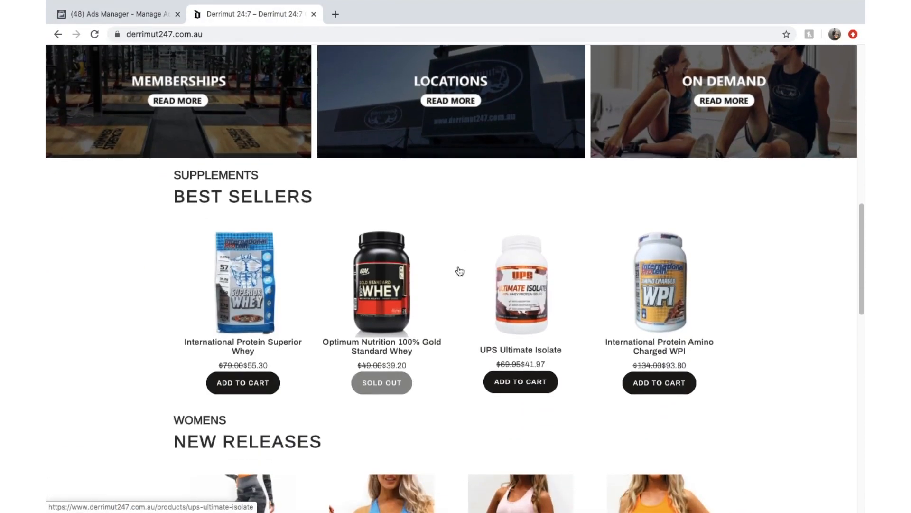
{"action": "scroll", "coordinate": [463, 185], "scroll_direction": "up", "scroll_amount": 1}
{"action": "scroll", "coordinate": [465, 186], "scroll_direction": "down", "scroll_amount": 3}
{"action": "scroll", "coordinate": [463, 187], "scroll_direction": "up", "scroll_amount": 15}
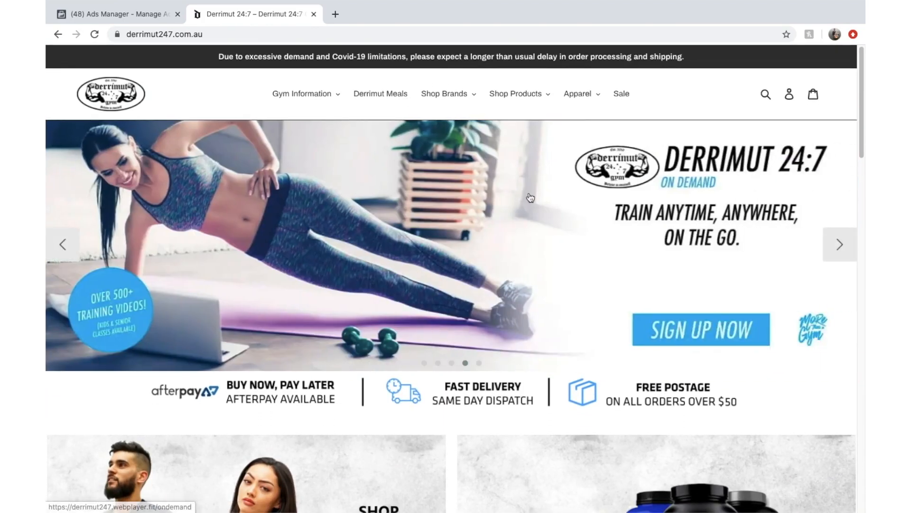
{"action": "key", "text": "super+shift+4"}
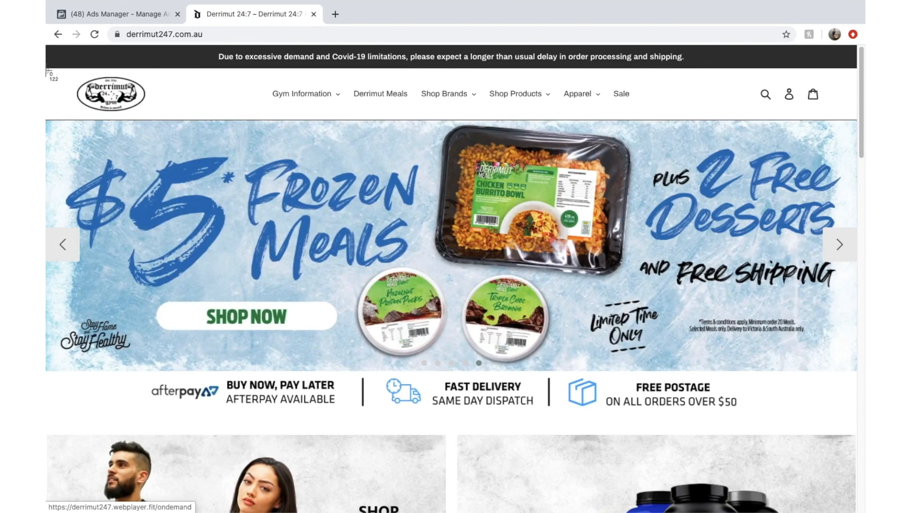
{"action": "left_click_drag", "start_coordinate": [48, 71], "coordinate": [860, 457]}
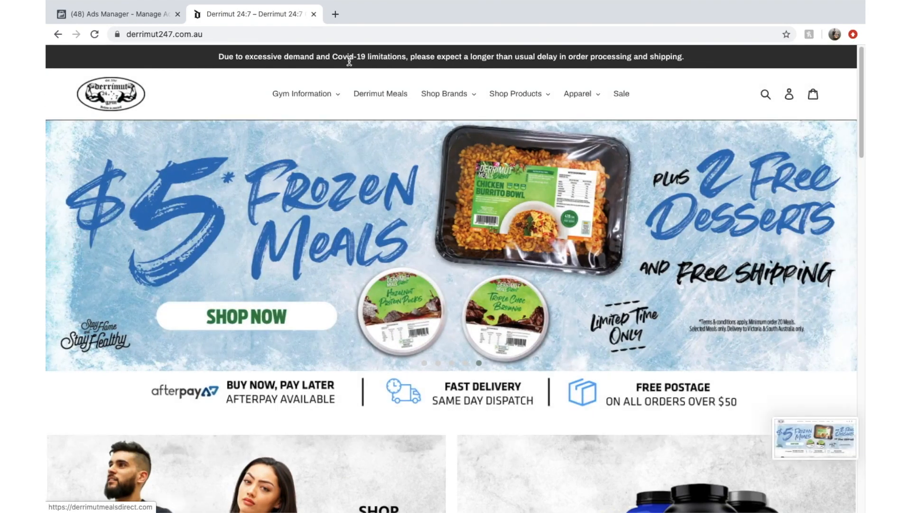
- Return to Ads Manager and upload "Screen Shot 2020-06-12 at 7.29.08 pm" from the Desktop to the account images
{"action": "key", "text": "ctrl+shift+Tab"}
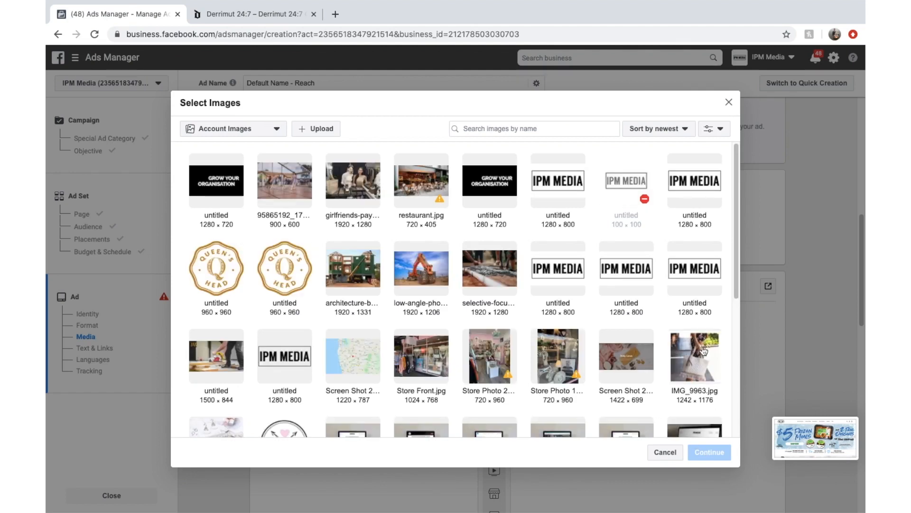
{"action": "left_click", "coordinate": [332, 131]}
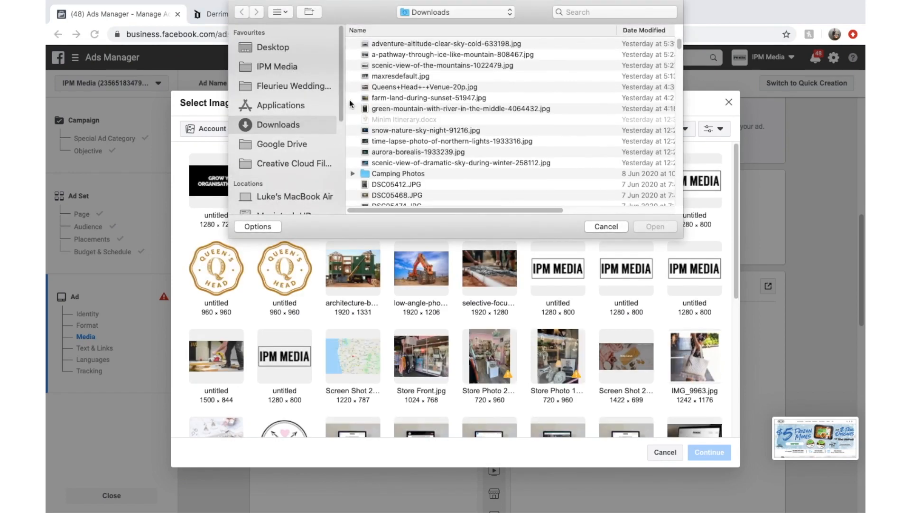
{"action": "left_click", "coordinate": [279, 49]}
{"action": "left_click", "coordinate": [458, 44]}
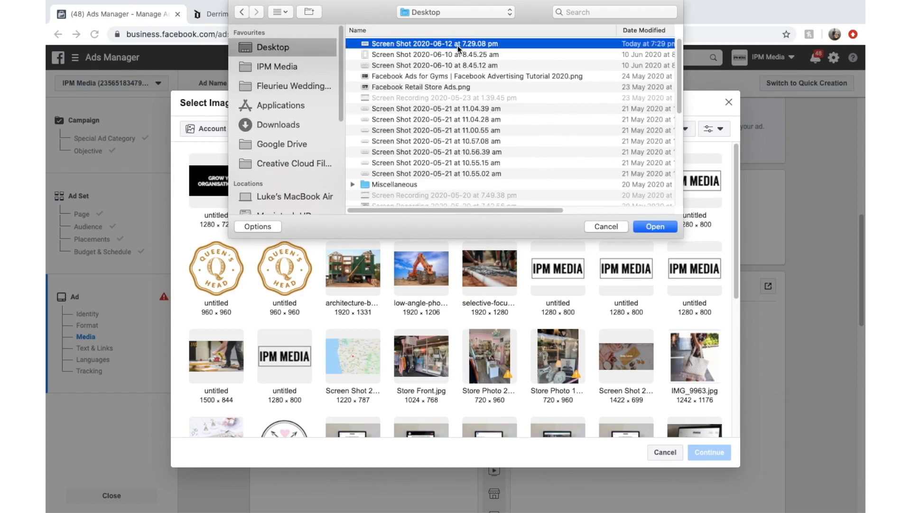
{"action": "key", "text": "space"}
{"action": "key", "text": "space"}
{"action": "key", "text": "Return"}
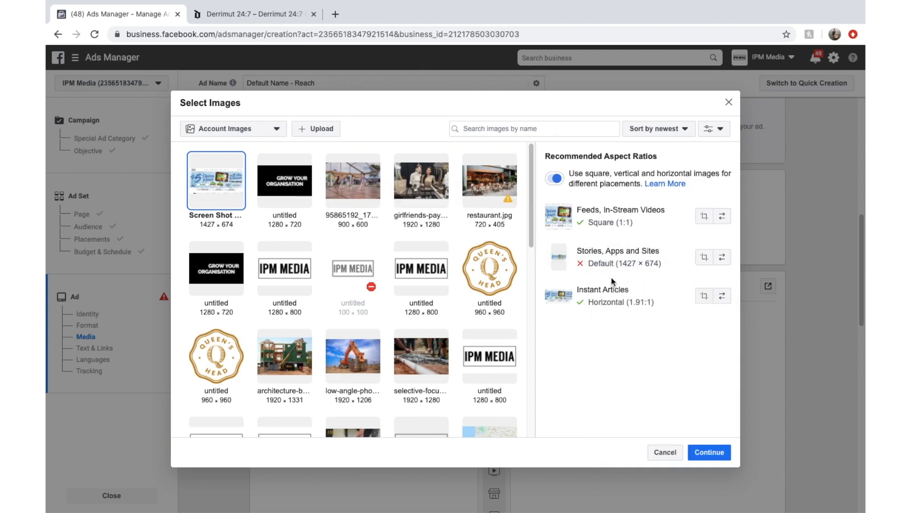
- Review the recommended aspect ratios for feeds, stories and Instant Articles, and apply the uploaded screenshot as the ad's image
{"action": "mouse_move", "coordinate": [632, 221]}
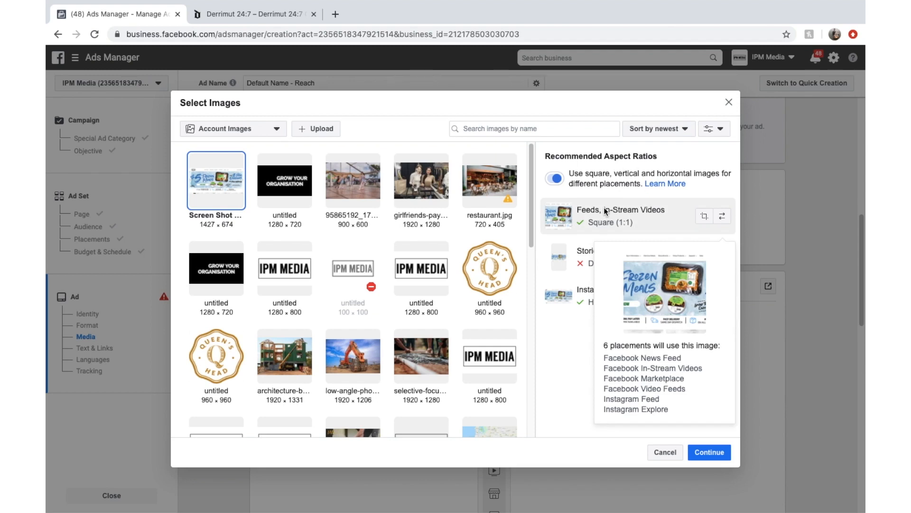
{"action": "mouse_move", "coordinate": [592, 249]}
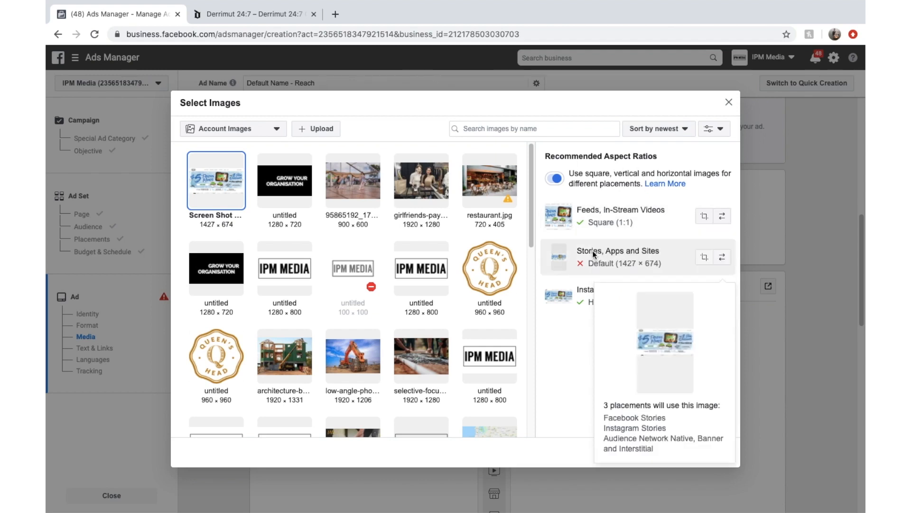
{"action": "mouse_move", "coordinate": [580, 298]}
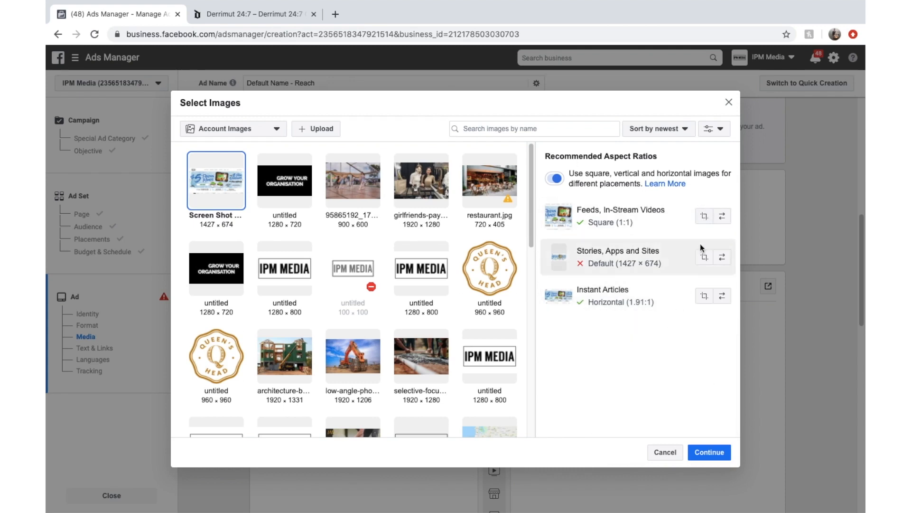
{"action": "left_click", "coordinate": [692, 449]}
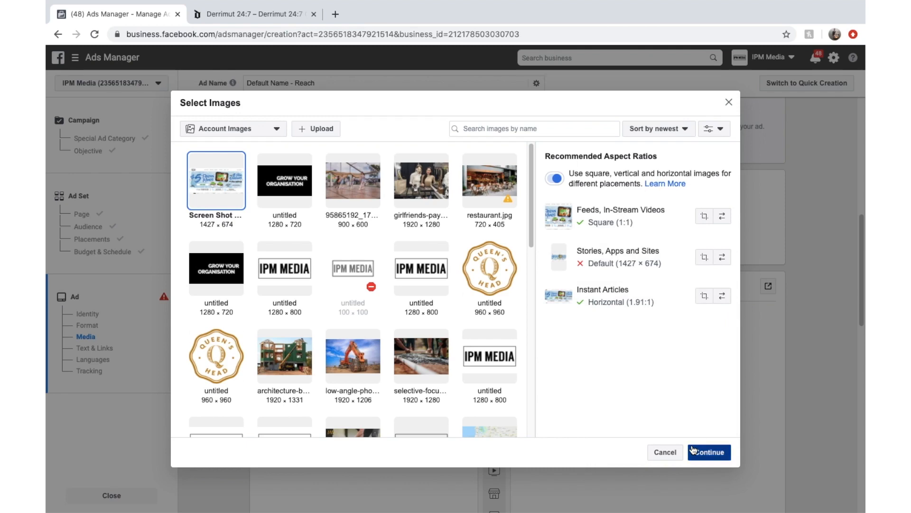
- Enable the option to add a website URL in the ad's text and links settings
{"action": "scroll", "coordinate": [565, 405], "scroll_direction": "down", "scroll_amount": 6}
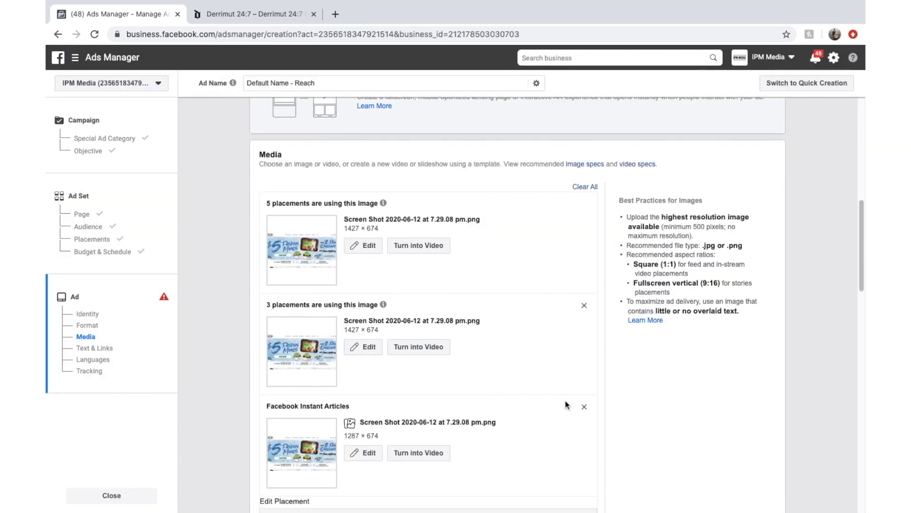
{"action": "scroll", "coordinate": [559, 375], "scroll_direction": "down", "scroll_amount": 3}
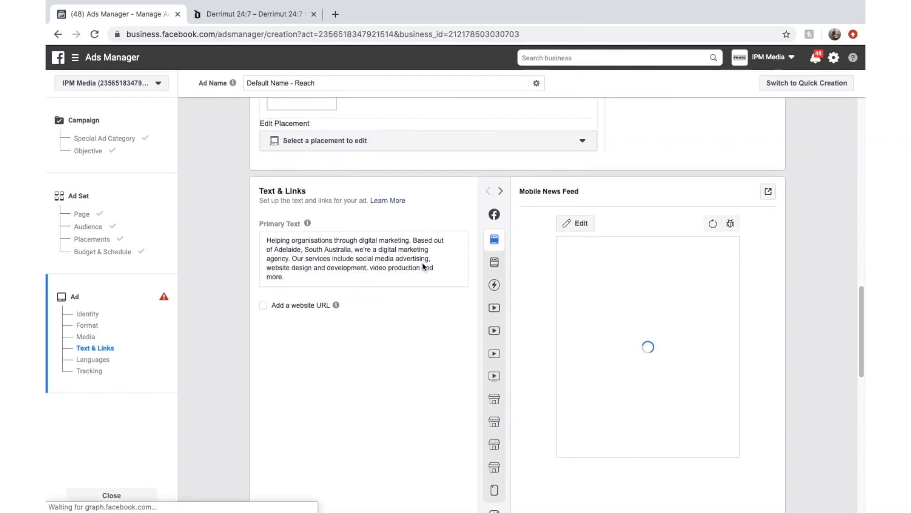
{"action": "scroll", "coordinate": [422, 263], "scroll_direction": "down", "scroll_amount": 2}
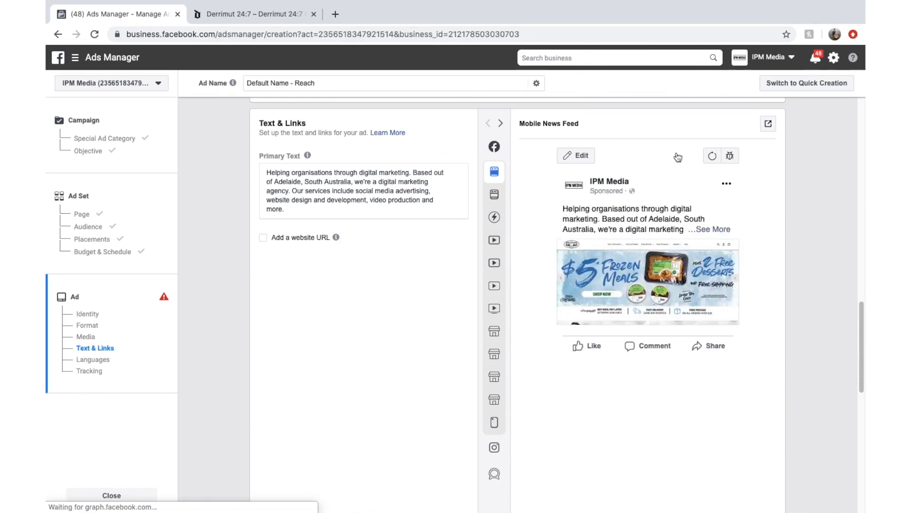
{"action": "left_click", "coordinate": [345, 211]}
{"action": "left_click", "coordinate": [258, 237]}
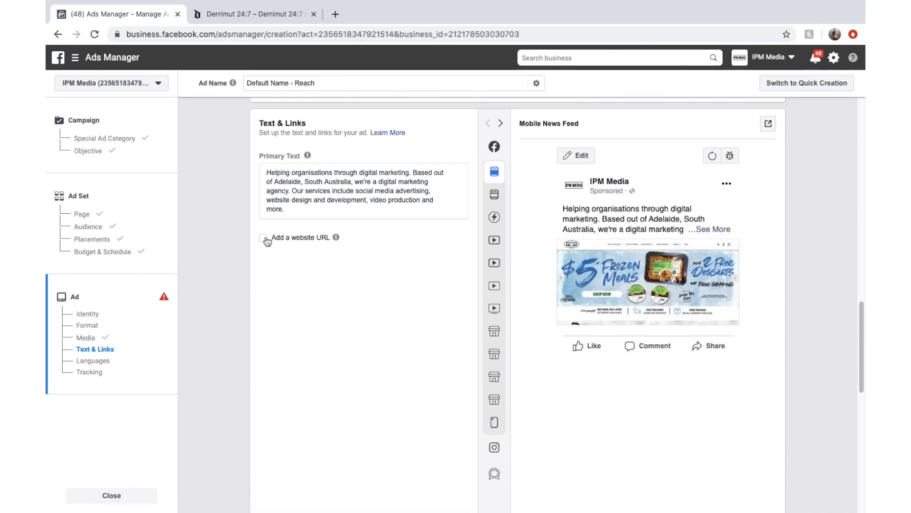
{"action": "left_click", "coordinate": [264, 239]}
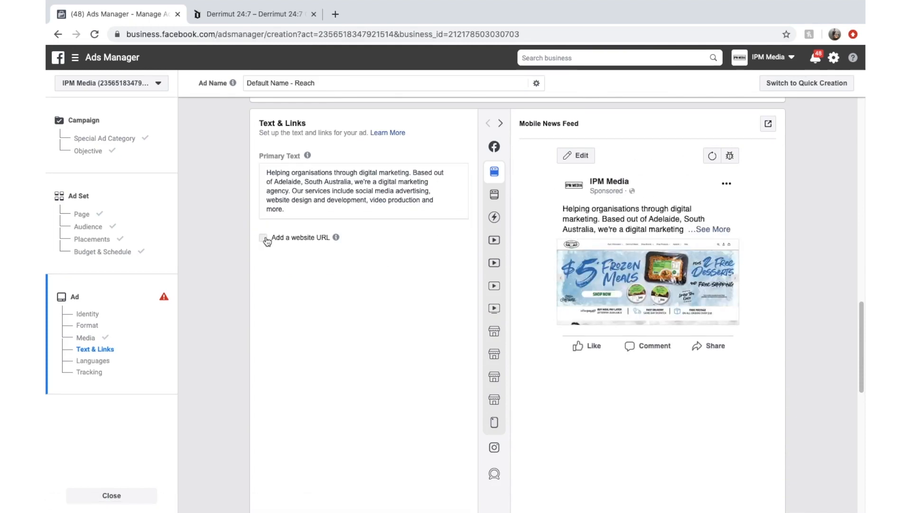
{"action": "left_click", "coordinate": [238, 18]}
{"action": "left_click", "coordinate": [237, 35]}
{"action": "key", "text": "ctrl+c"}
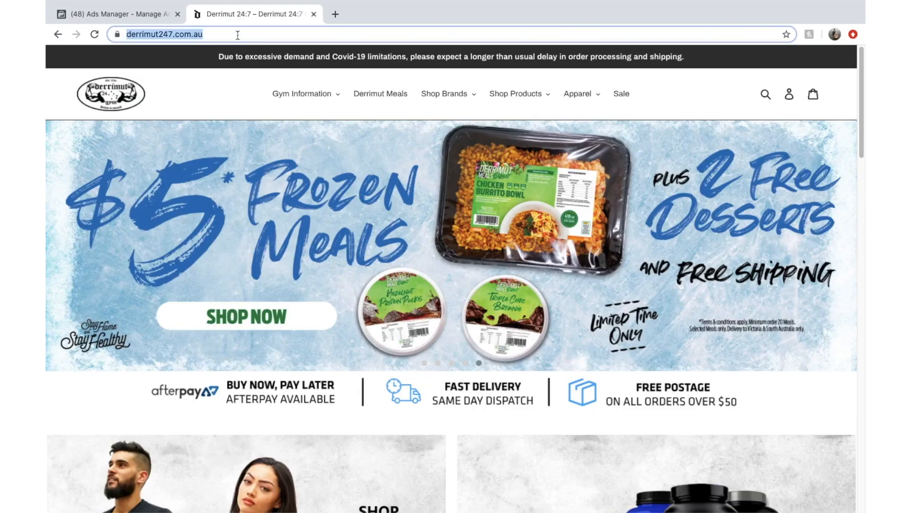
{"action": "left_click", "coordinate": [138, 6]}
{"action": "left_click", "coordinate": [312, 394]}
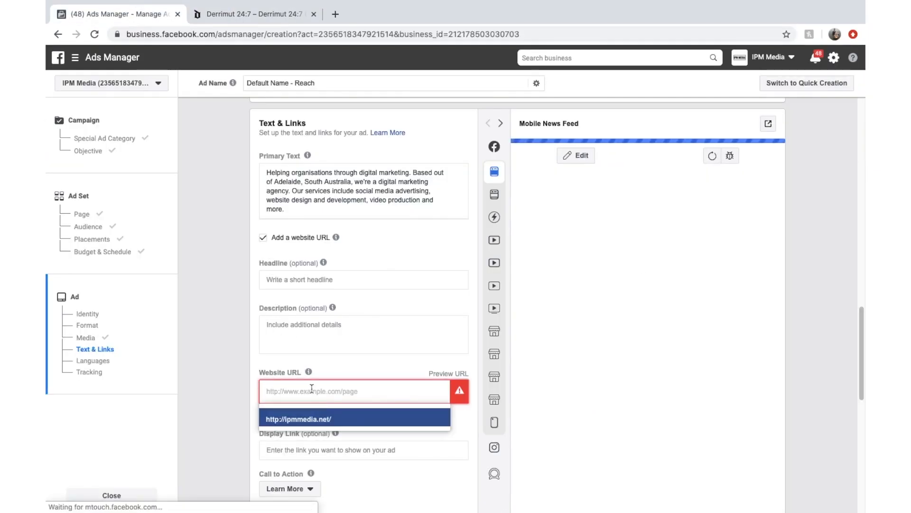
{"action": "key", "text": "ctrl+v"}
- Replace the ad's existing primary text with "Special Gym Membership Offer!"
{"action": "scroll", "coordinate": [332, 265], "scroll_direction": "up", "scroll_amount": 1}
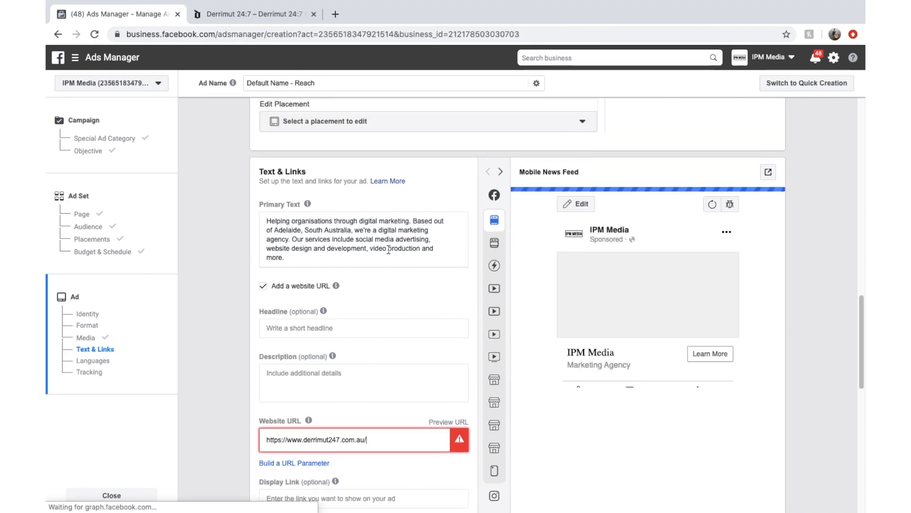
{"action": "left_click", "coordinate": [333, 258]}
{"action": "left_click_drag", "start_coordinate": [332, 257], "coordinate": [255, 220]}
{"action": "key", "text": "BackSpace"}
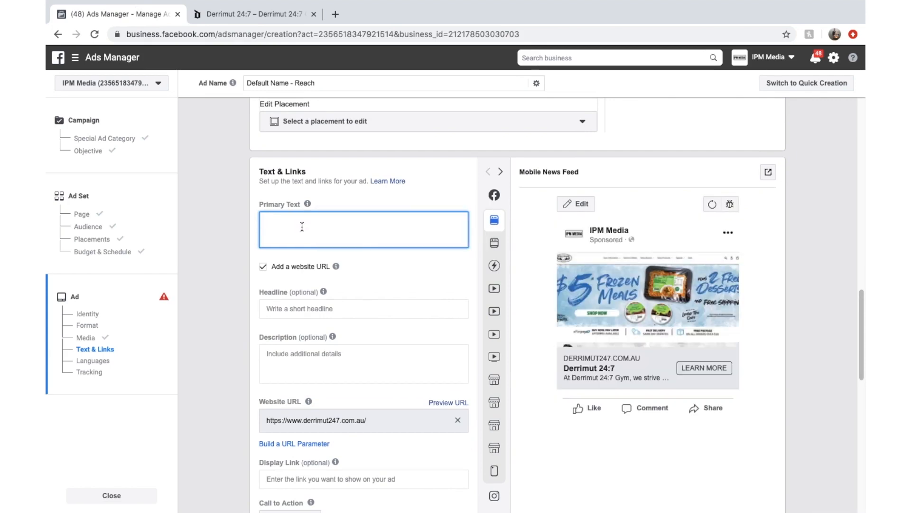
{"action": "type", "text": "cial Gym Memb"}
{"action": "type", "text": "ership o"}
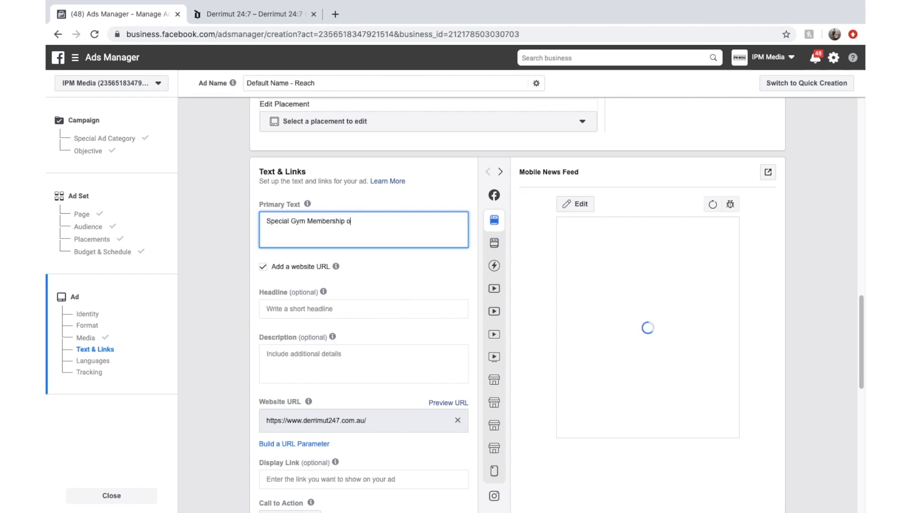
{"action": "key", "text": "BackSpace"}
{"action": "type", "text": "Offer"}
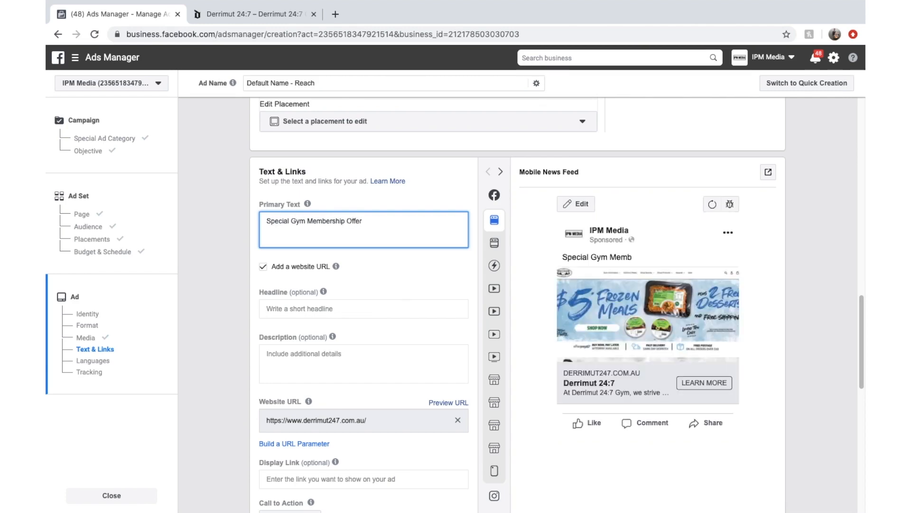
{"action": "type", "text": "!"}
- Add two more lines to the primary text: "$200 for 365 days." and "Visit our website to buy now."
{"action": "type", "text": "$200 for"}
{"action": "type", "text": " 365 days."}
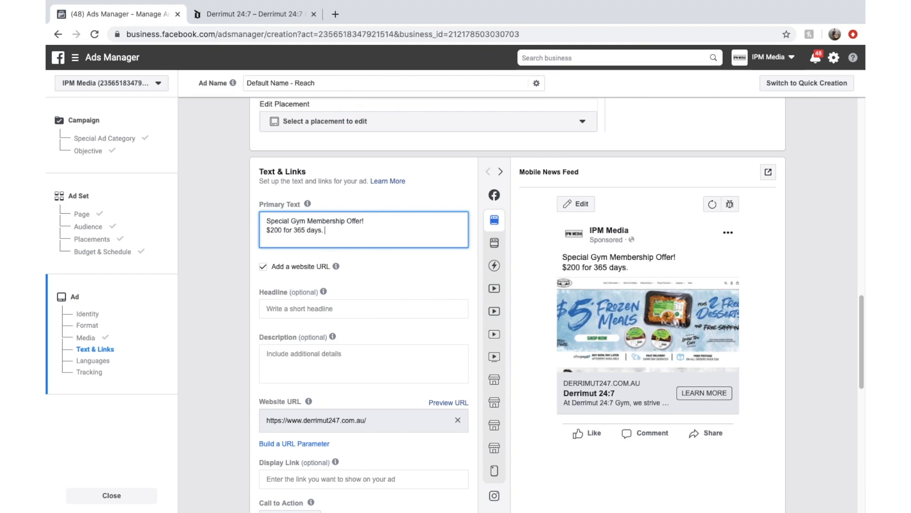
{"action": "key", "text": "Return"}
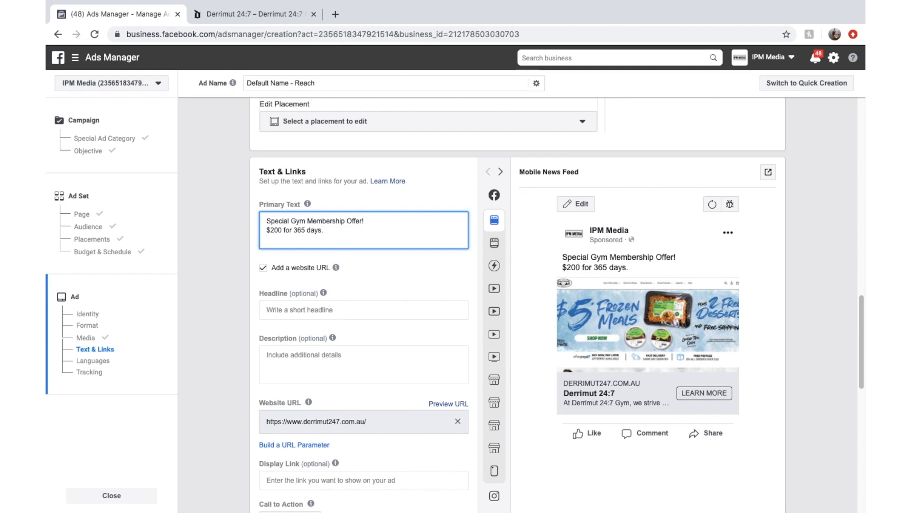
{"action": "type", "text": "Visit our website"}
{"action": "key", "text": "BackSpace"}
{"action": "type", "text": "te "}
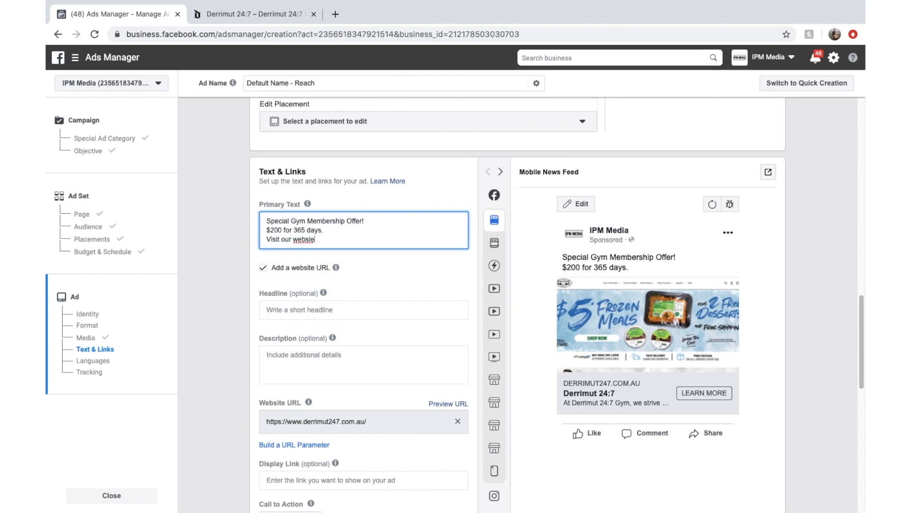
{"action": "type", "text": "to buy n"}
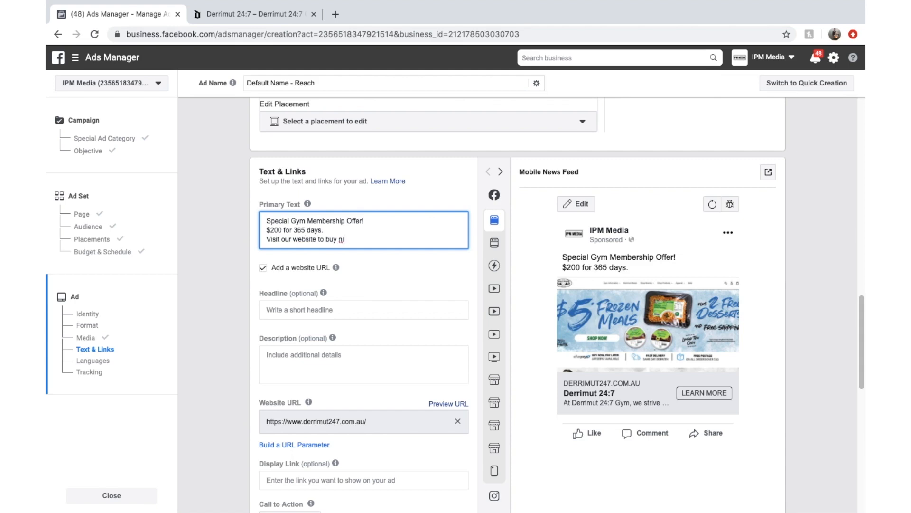
{"action": "type", "text": "ow."}
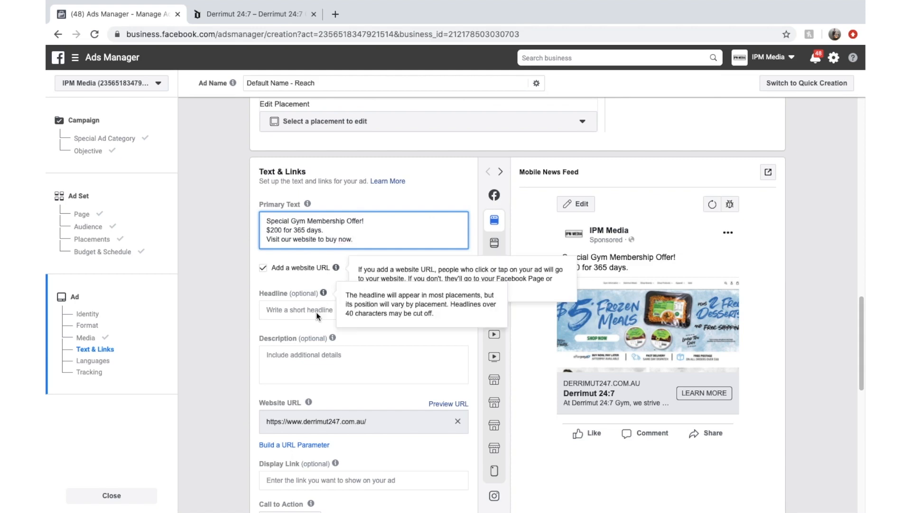
- Set the ad's headline to "Derrimut 24:7 Gym" and open the description for editing
{"action": "left_click", "coordinate": [313, 311]}
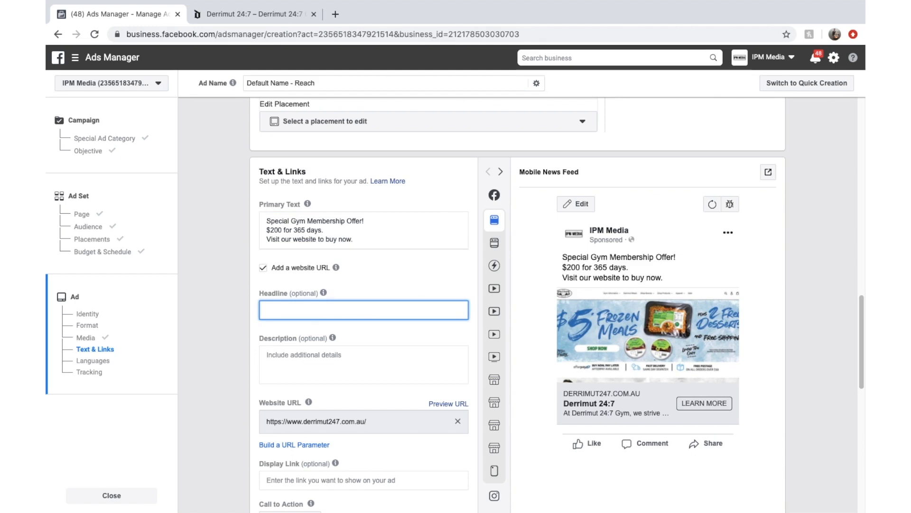
{"action": "type", "text": "Derrimut 24:7 G"}
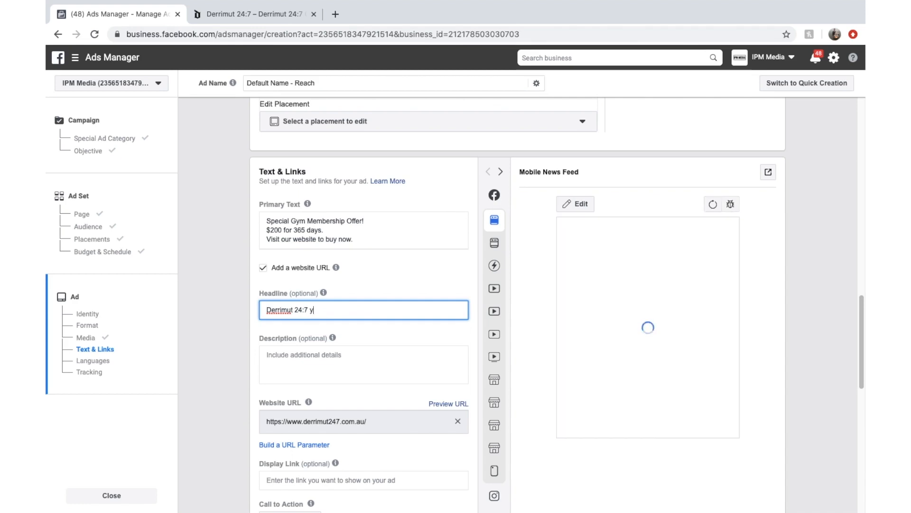
{"action": "type", "text": "ym"}
{"action": "left_click", "coordinate": [293, 347]}
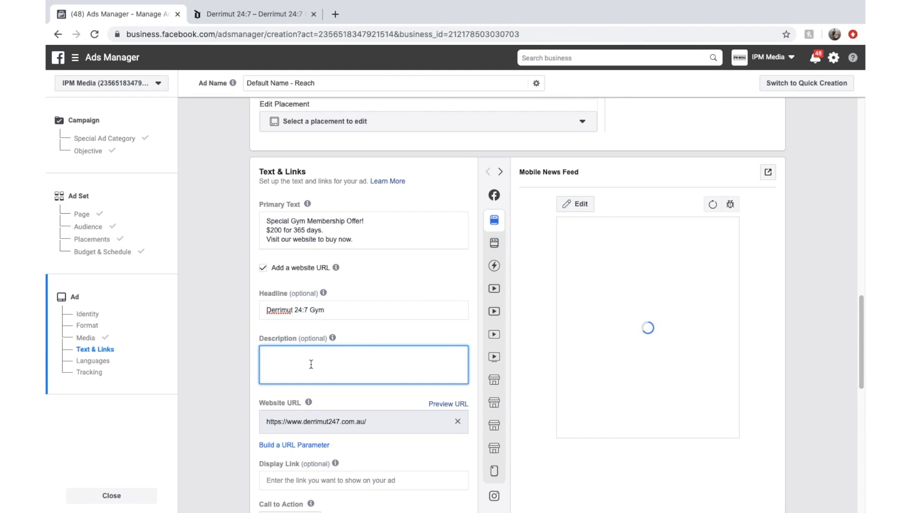
{"action": "type", "text": "S"}
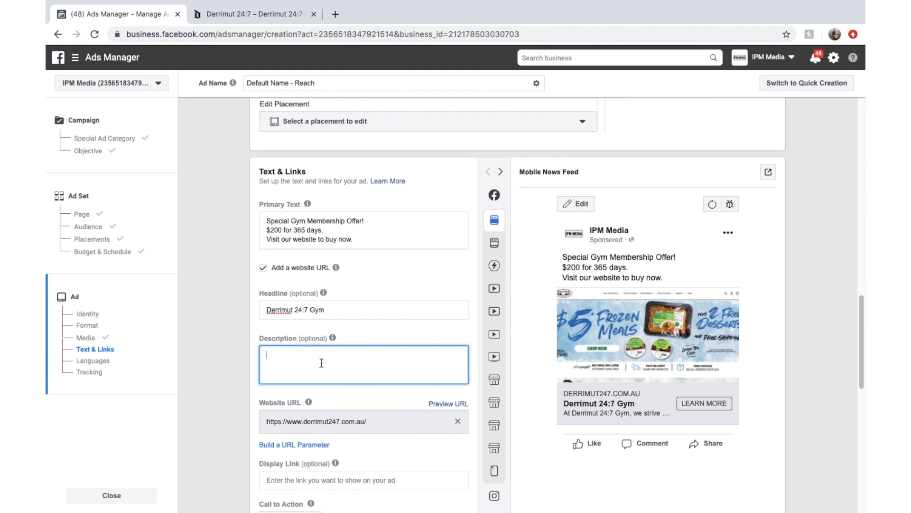
- Look through the ad's call-to-action options and choose Learn More
{"action": "scroll", "coordinate": [343, 327], "scroll_direction": "down", "scroll_amount": 3}
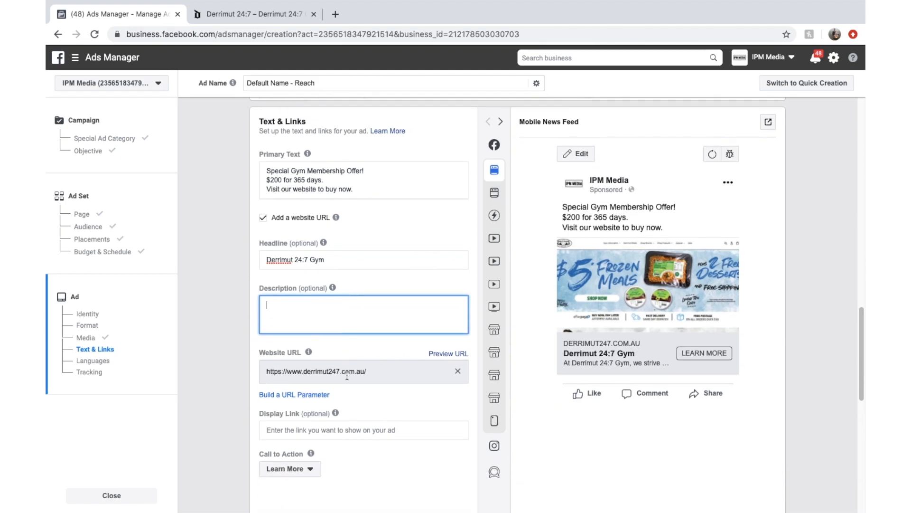
{"action": "scroll", "coordinate": [346, 417], "scroll_direction": "down", "scroll_amount": 1}
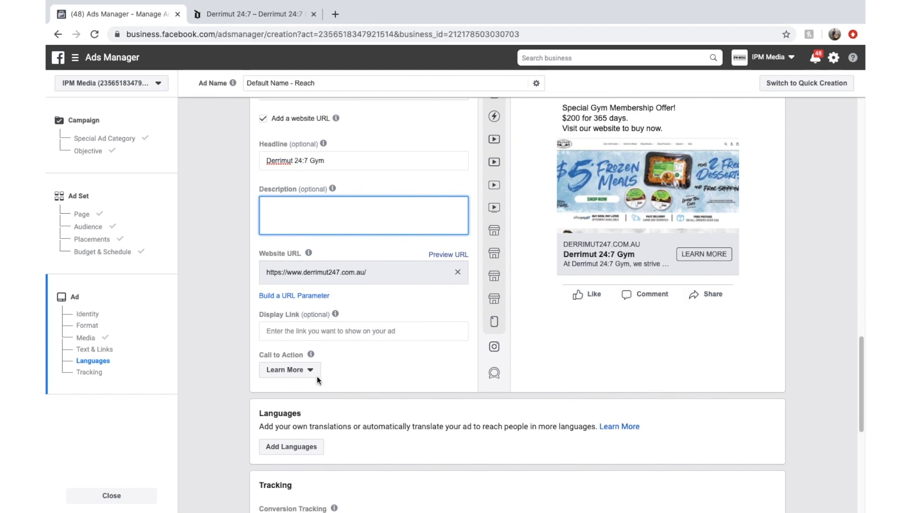
{"action": "left_click", "coordinate": [304, 378]}
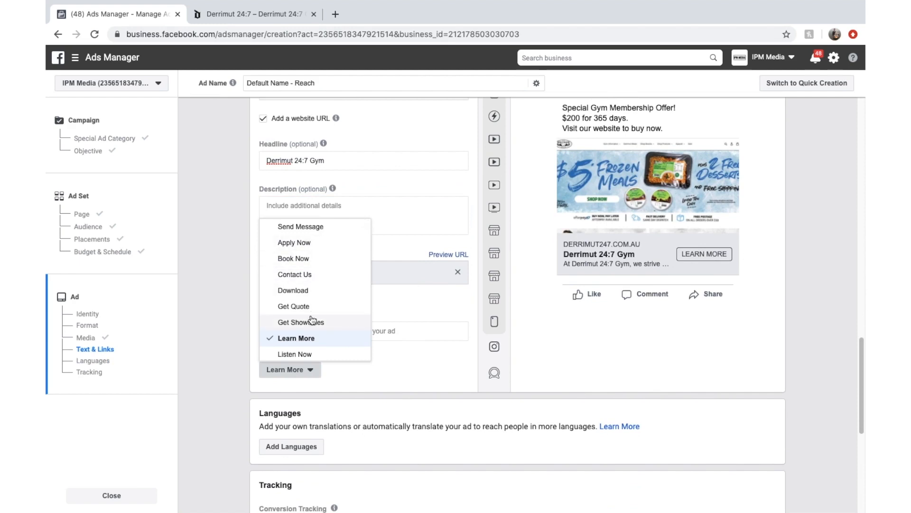
{"action": "scroll", "coordinate": [305, 315], "scroll_direction": "down", "scroll_amount": 1}
{"action": "scroll", "coordinate": [311, 344], "scroll_direction": "down", "scroll_amount": 3}
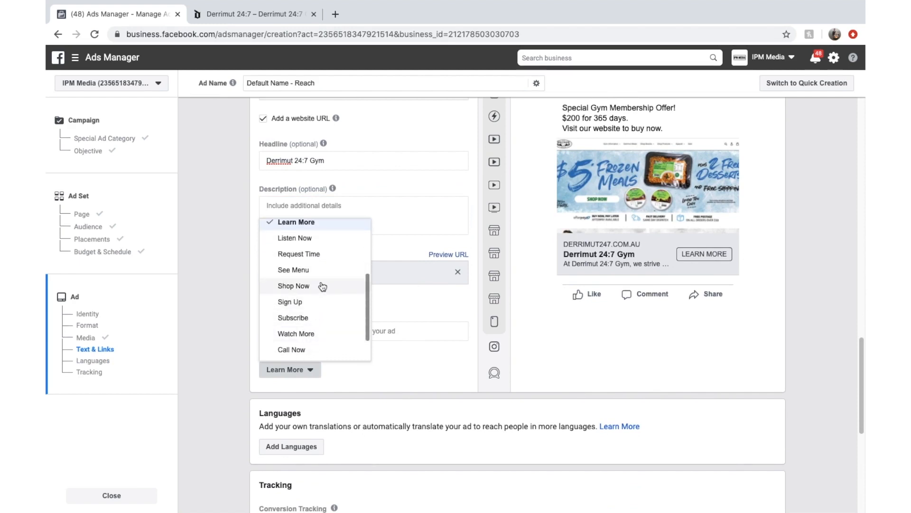
{"action": "scroll", "coordinate": [328, 302], "scroll_direction": "down", "scroll_amount": 1}
{"action": "scroll", "coordinate": [328, 302], "scroll_direction": "down", "scroll_amount": 1}
{"action": "scroll", "coordinate": [322, 297], "scroll_direction": "up", "scroll_amount": 4}
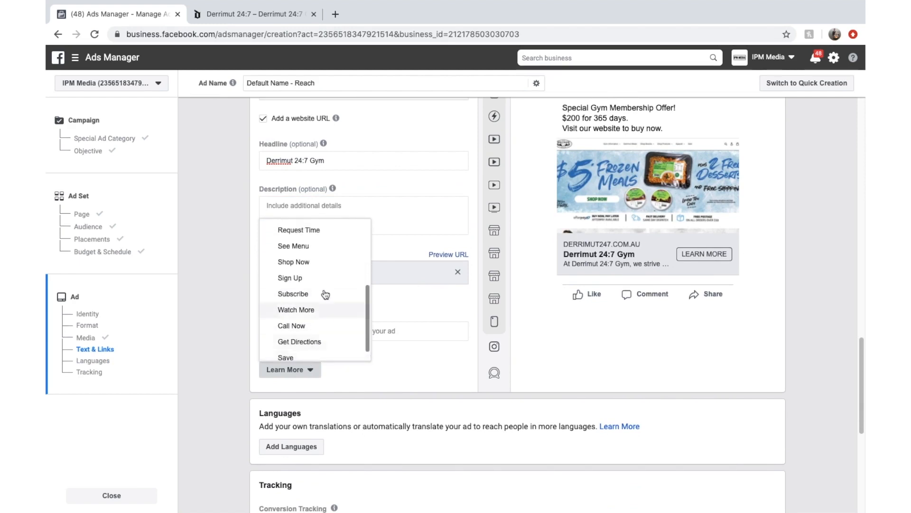
{"action": "scroll", "coordinate": [326, 290], "scroll_direction": "up", "scroll_amount": 5}
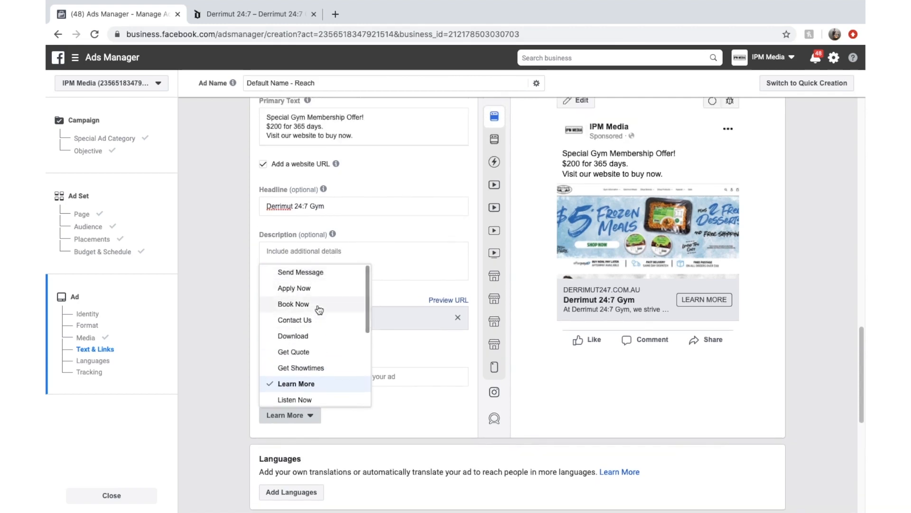
{"action": "scroll", "coordinate": [315, 354], "scroll_direction": "down", "scroll_amount": 2}
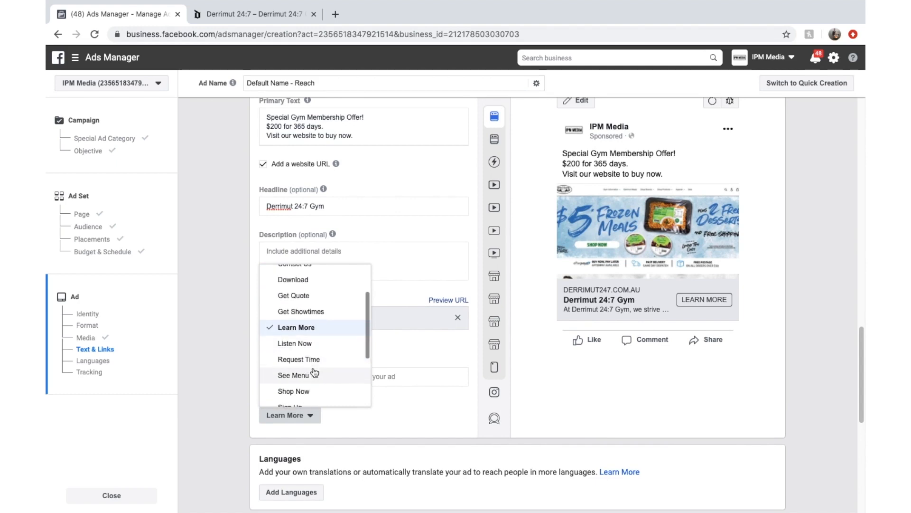
{"action": "left_click", "coordinate": [320, 328]}
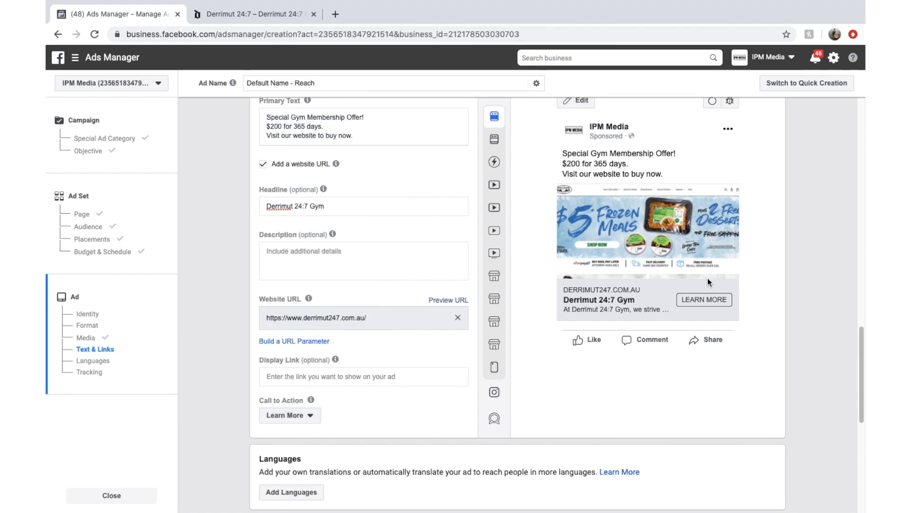
- Preview the ad in the Instant Articles and Desktop News Feed placements
{"action": "scroll", "coordinate": [707, 281], "scroll_direction": "up", "scroll_amount": 1}
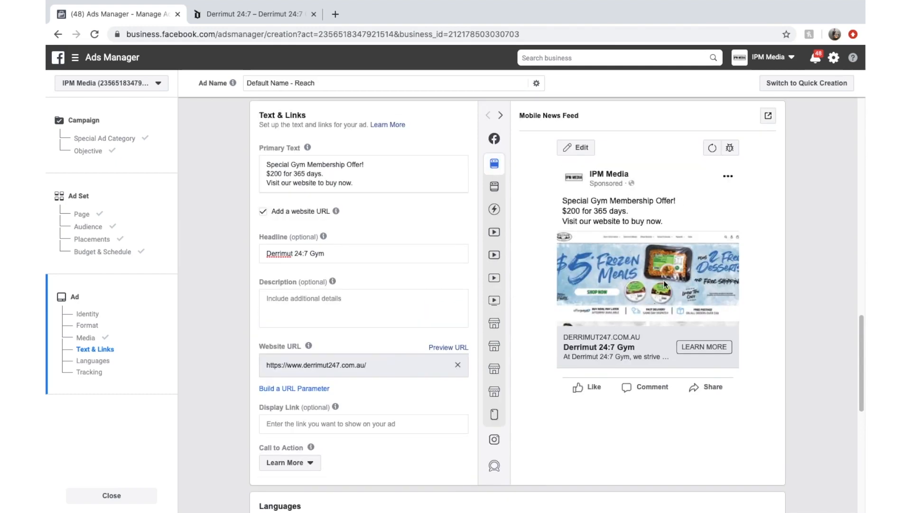
{"action": "left_click", "coordinate": [493, 196]}
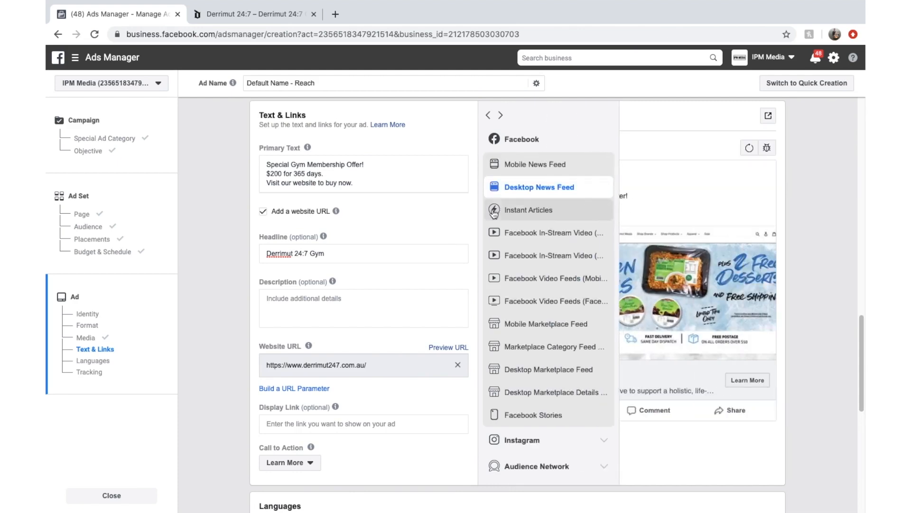
{"action": "left_click", "coordinate": [549, 210]}
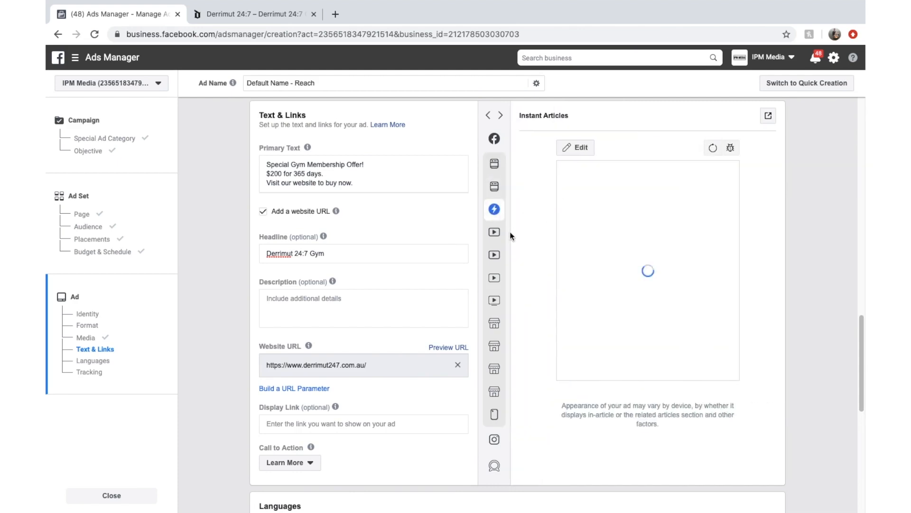
{"action": "mouse_move", "coordinate": [496, 223]}
{"action": "mouse_move", "coordinate": [501, 196]}
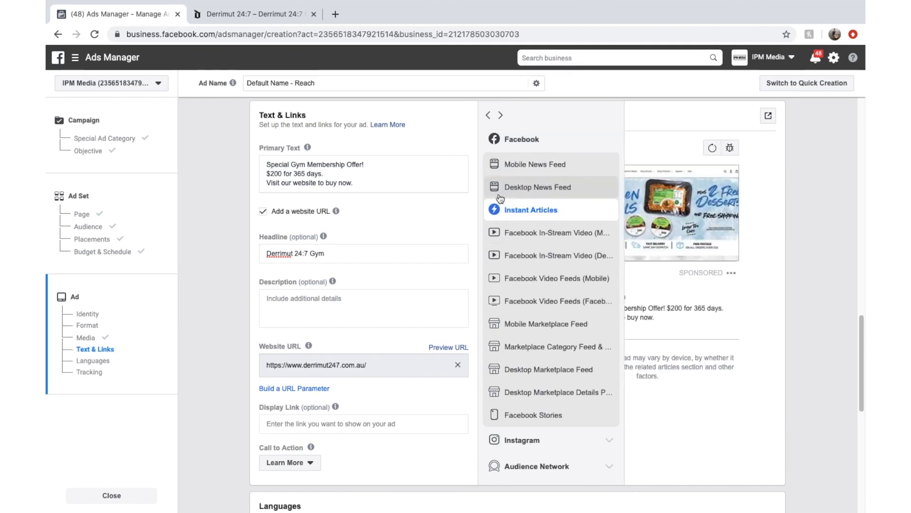
{"action": "left_click", "coordinate": [546, 186]}
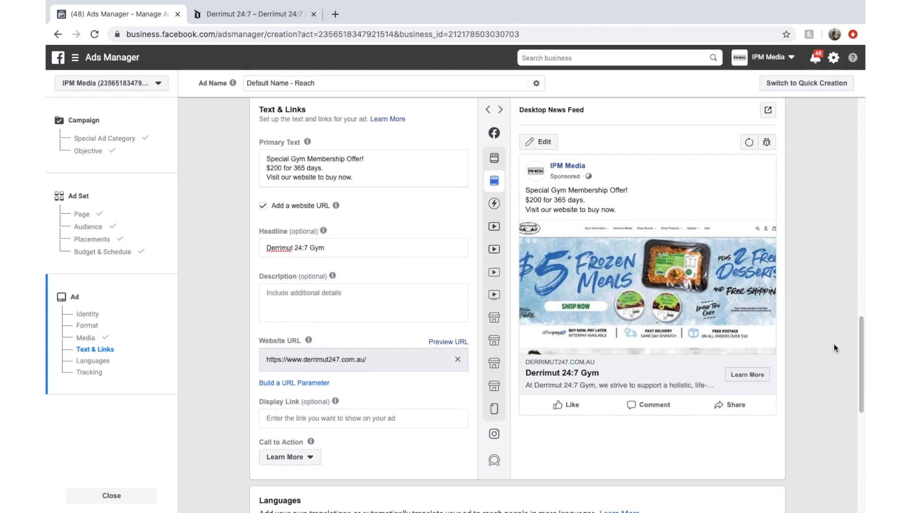
- Turn off Facebook Pixel conversion tracking for the ad and confirm the campaign for publishing
{"action": "scroll", "coordinate": [819, 358], "scroll_direction": "down", "scroll_amount": 3}
{"action": "scroll", "coordinate": [796, 366], "scroll_direction": "down", "scroll_amount": 8}
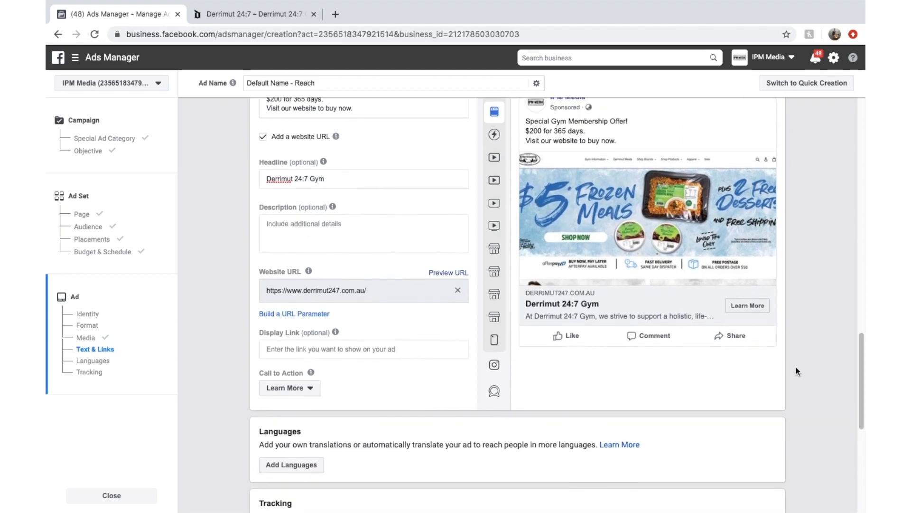
{"action": "scroll", "coordinate": [796, 367], "scroll_direction": "down", "scroll_amount": 2}
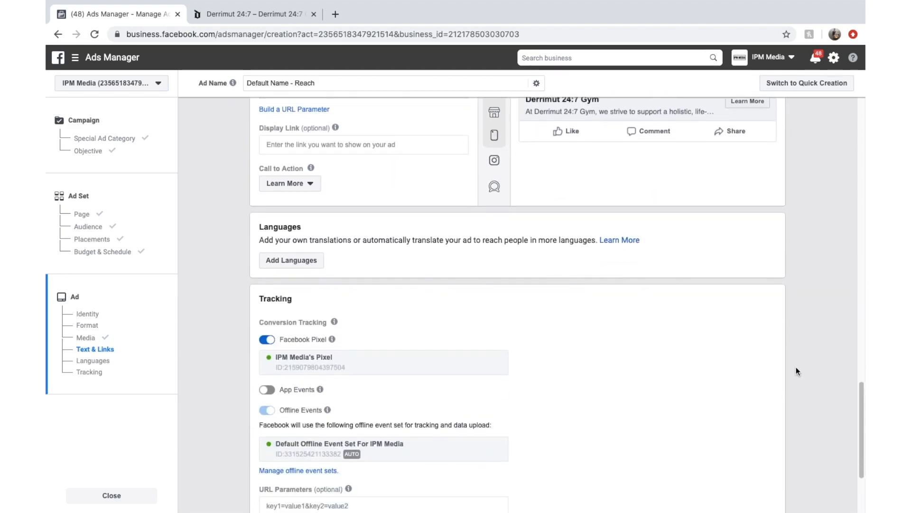
{"action": "left_click", "coordinate": [323, 317]}
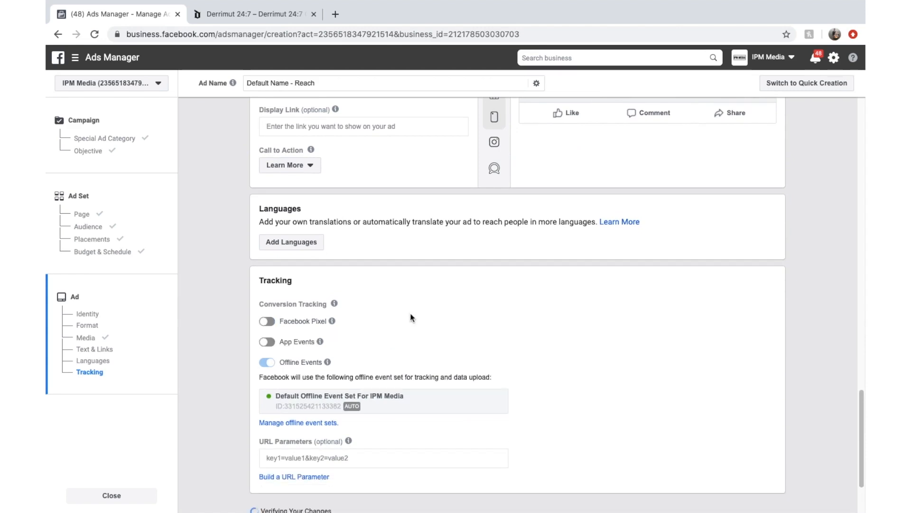
{"action": "scroll", "coordinate": [350, 337], "scroll_direction": "down", "scroll_amount": 4}
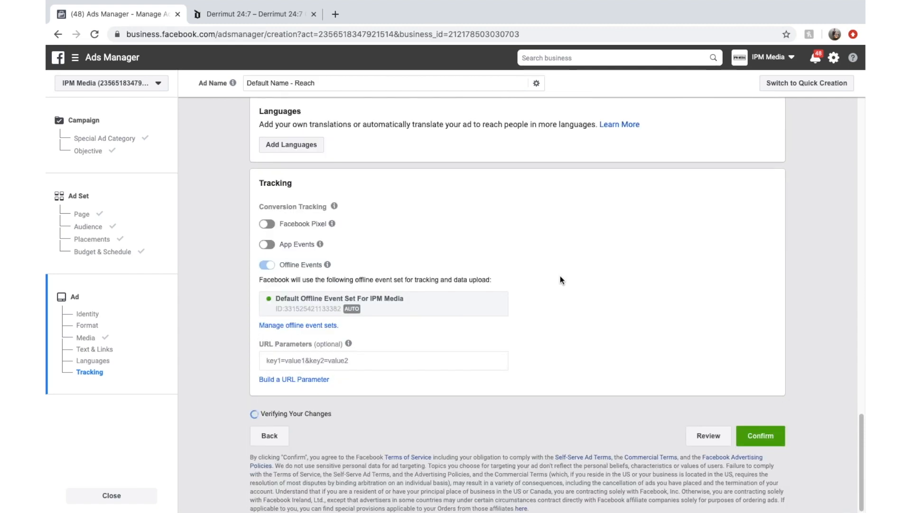
{"action": "left_click", "coordinate": [765, 440]}
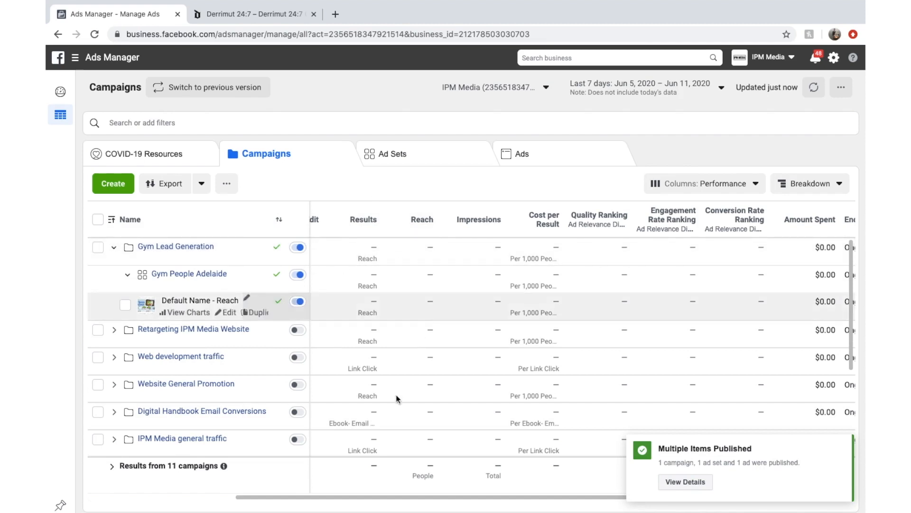
- Select the Gym Lead Generation campaign and check its delivery status and performance columns
{"action": "left_click_drag", "start_coordinate": [378, 493], "coordinate": [209, 490]}
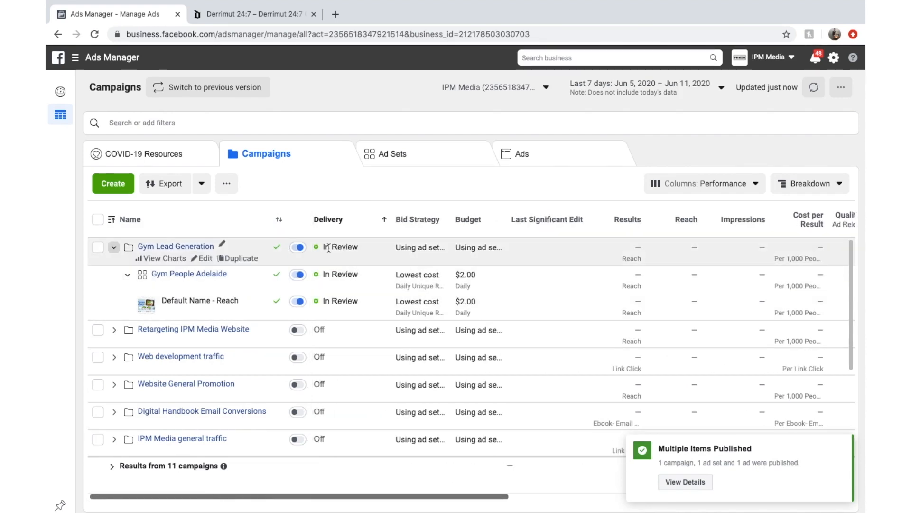
{"action": "left_click", "coordinate": [364, 249]}
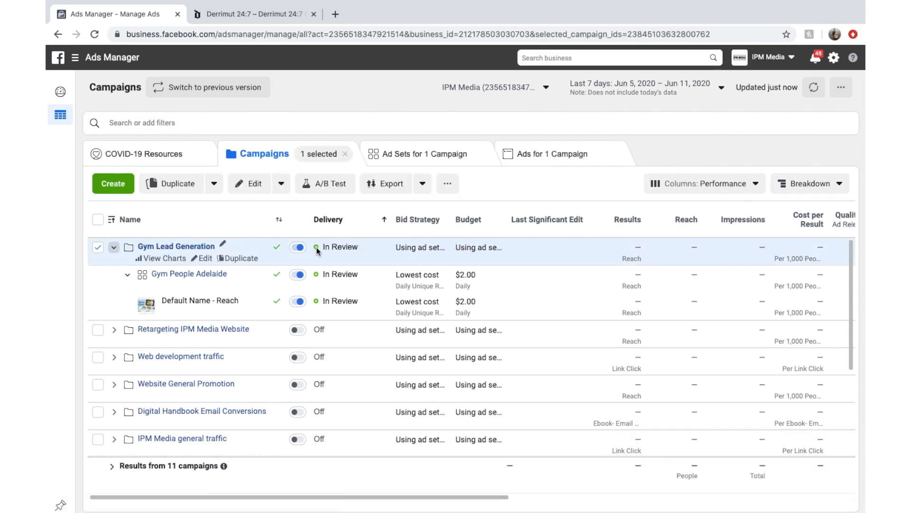
{"action": "left_click_drag", "start_coordinate": [321, 247], "coordinate": [360, 250]}
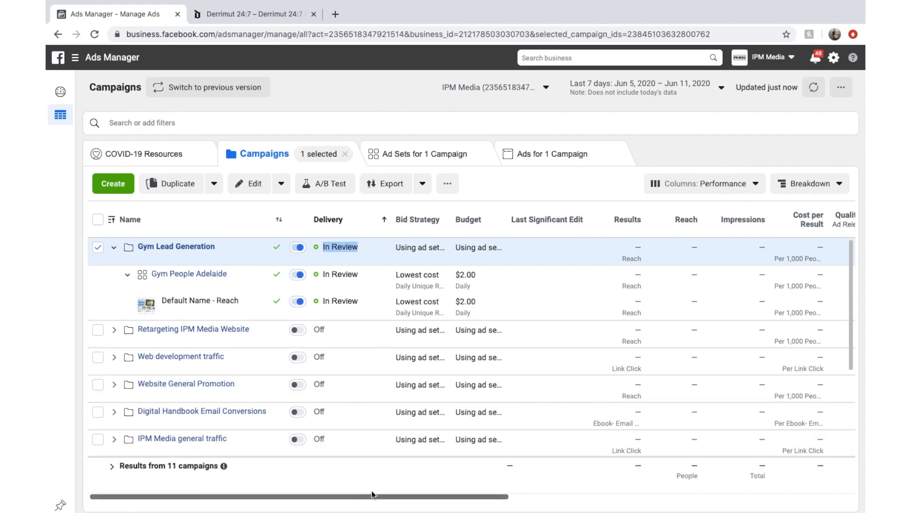
{"action": "left_click_drag", "start_coordinate": [372, 490], "coordinate": [515, 469]}
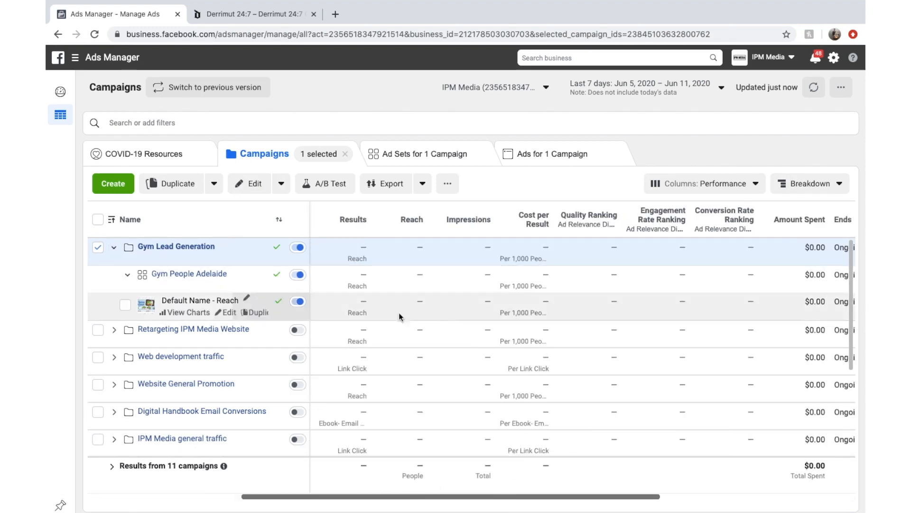